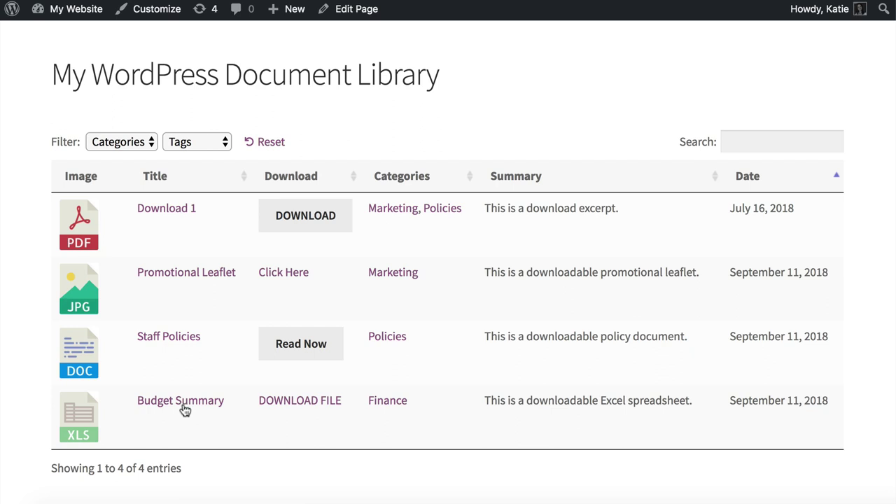
Step: Sort the document library table by the Download, Title, Categories and Summary columns in turn
{"action": "left_click", "coordinate": [284, 178]}
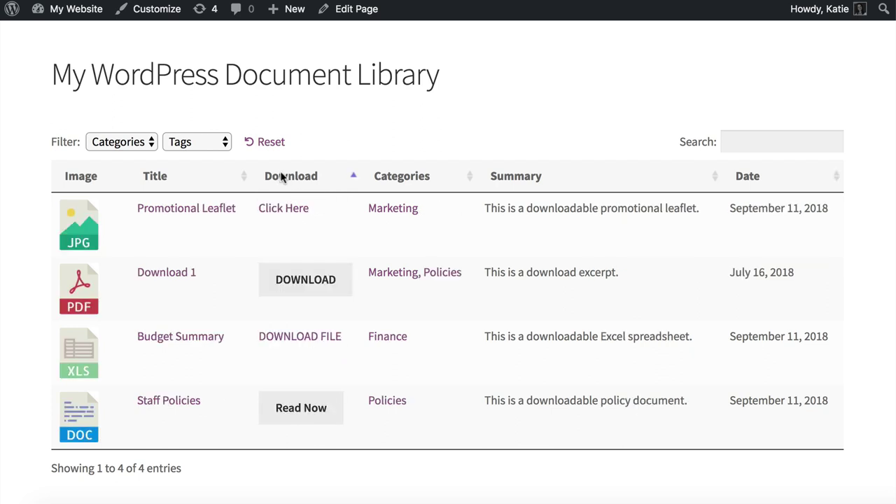
{"action": "left_click", "coordinate": [172, 176]}
{"action": "left_click", "coordinate": [406, 175]}
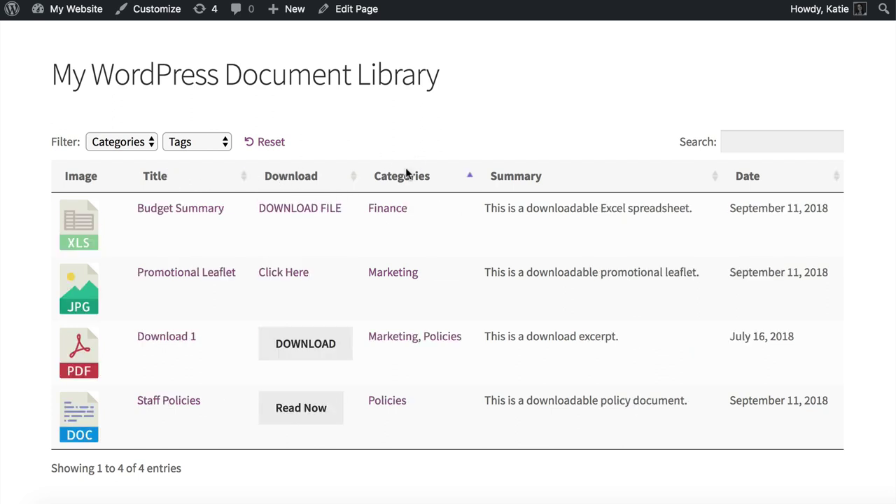
{"action": "left_click", "coordinate": [542, 176]}
Step: Filter the document library by the Marketing category and separately by the Video tag, resetting the table after each filter
{"action": "left_click", "coordinate": [146, 142]}
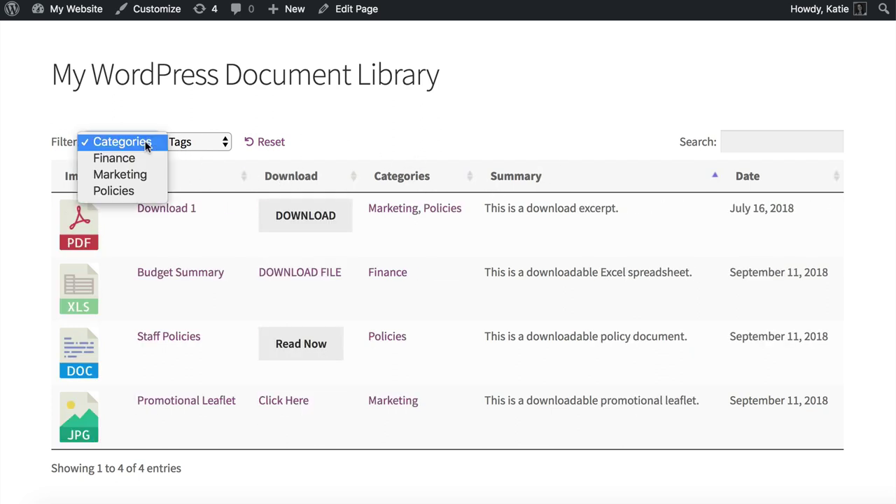
{"action": "left_click", "coordinate": [131, 174]}
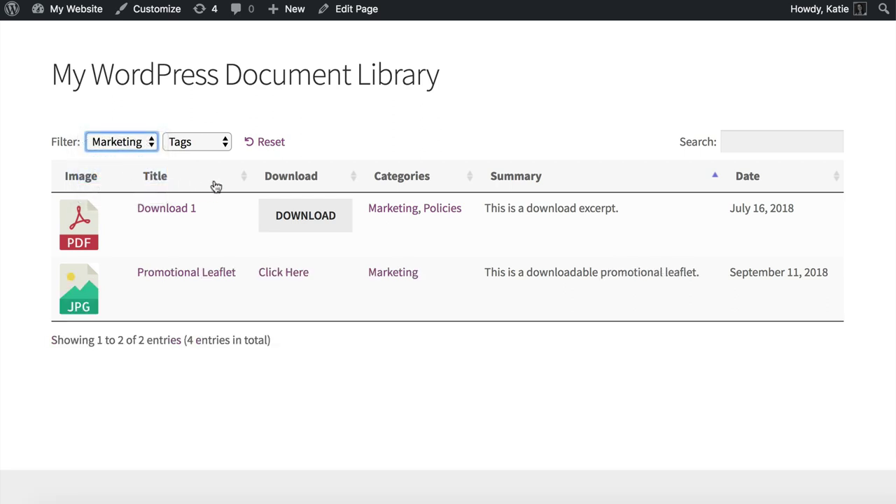
{"action": "left_click", "coordinate": [280, 142]}
{"action": "left_click", "coordinate": [210, 143]}
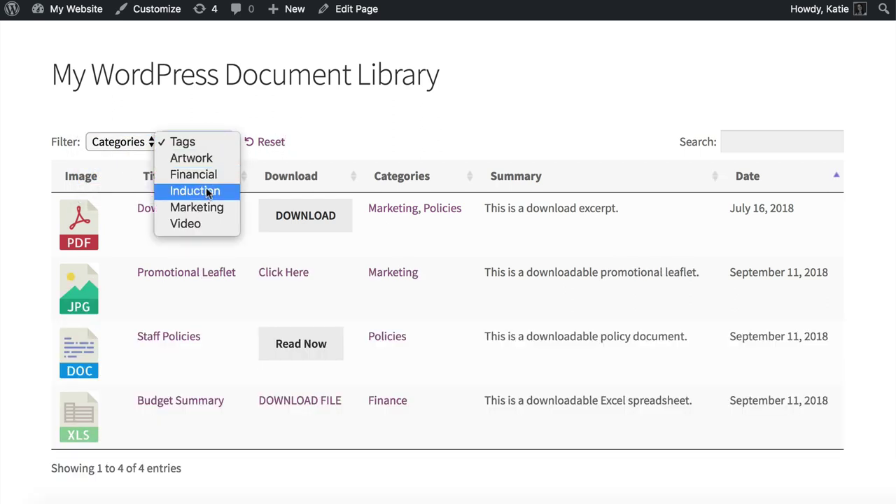
{"action": "left_click", "coordinate": [198, 223]}
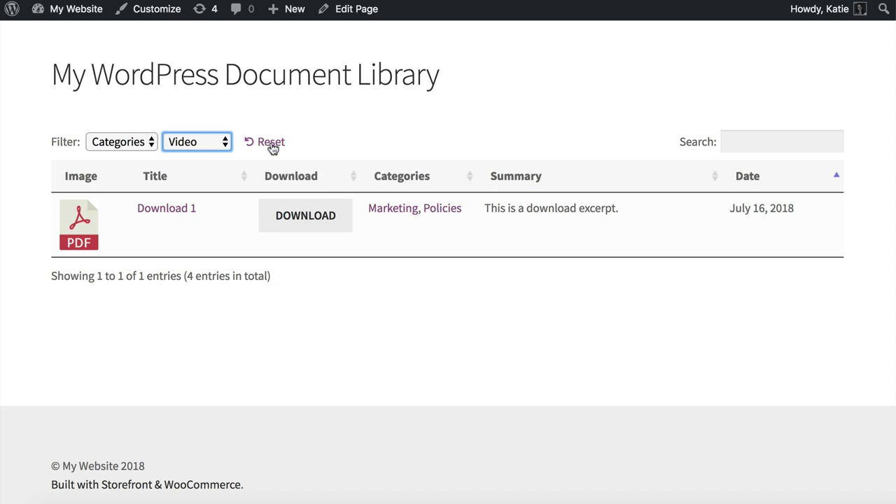
{"action": "left_click", "coordinate": [272, 145]}
Step: Search the document library for "marketing" and reset the table
{"action": "left_click", "coordinate": [780, 141]}
{"action": "type", "text": "ma"}
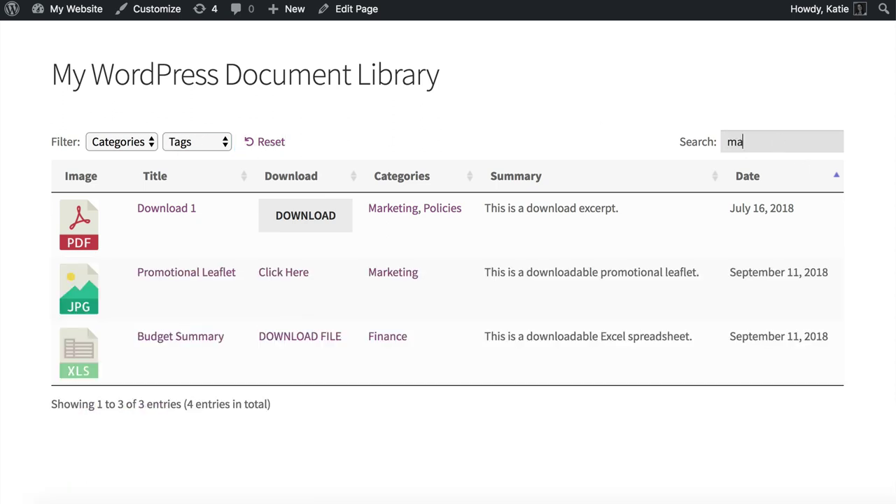
{"action": "type", "text": "rketing"}
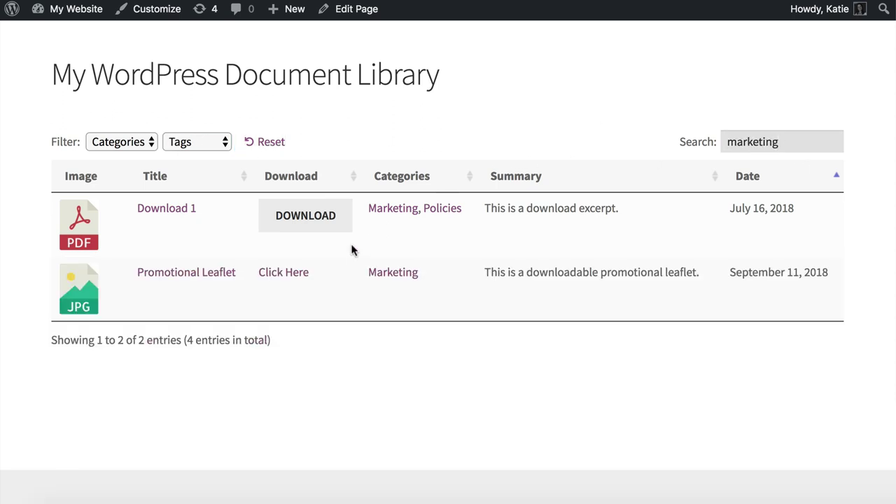
{"action": "left_click", "coordinate": [262, 140]}
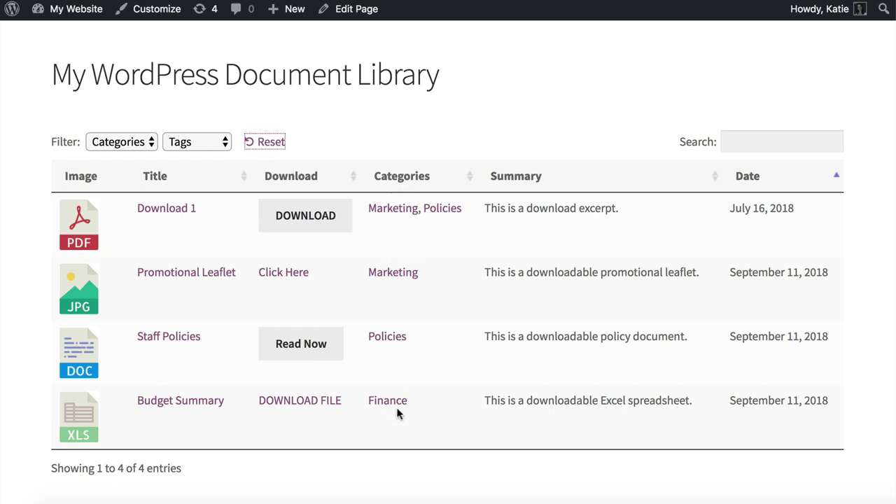
Step: Filter the library through a document's linked Marketing category in its table row and reset the table
{"action": "left_click", "coordinate": [400, 205]}
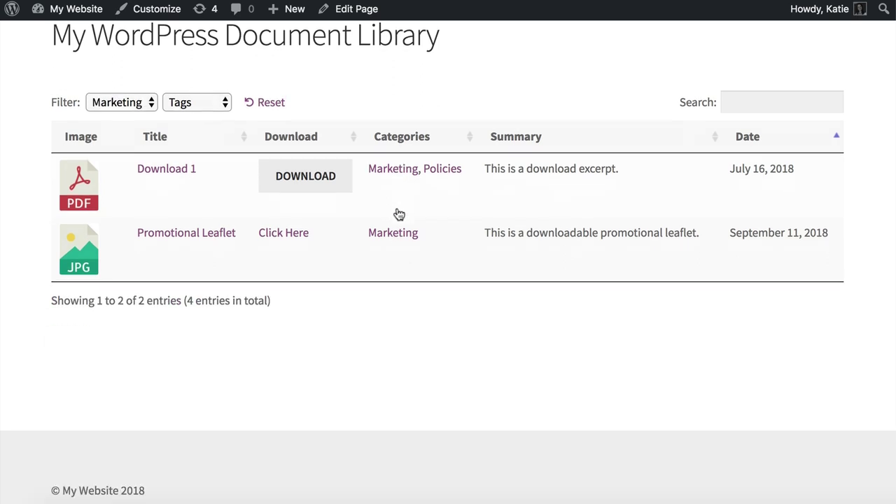
{"action": "scroll", "coordinate": [397, 210], "scroll_direction": "up", "scroll_amount": 3}
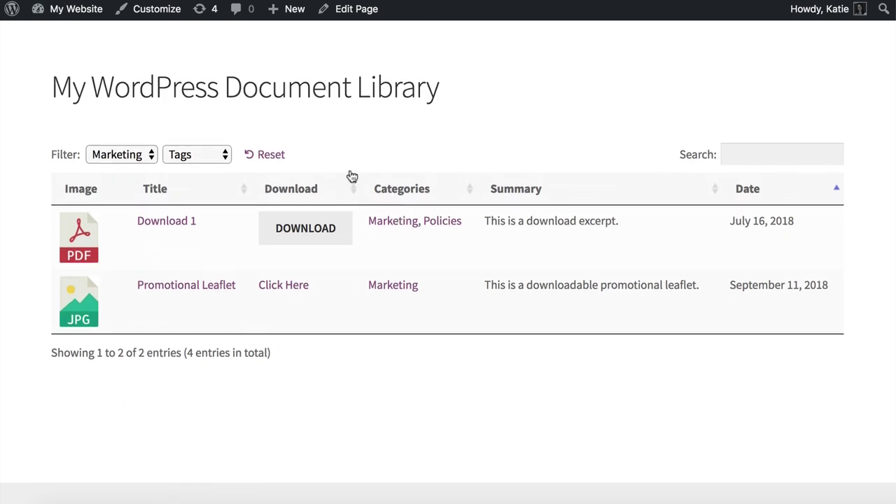
{"action": "left_click", "coordinate": [267, 155]}
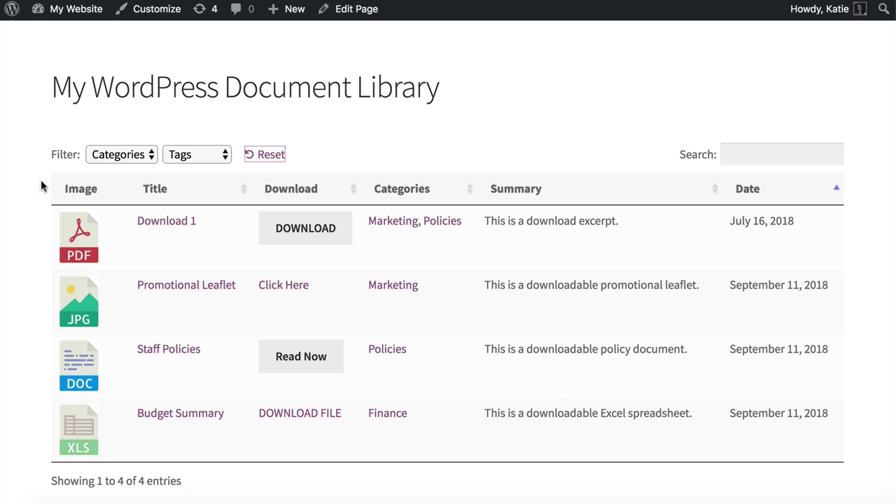
Step: Examine the WordPress Download Manager plugin page on WordPress.org, highlighting the plugin's name
{"action": "left_click", "coordinate": [342, 143]}
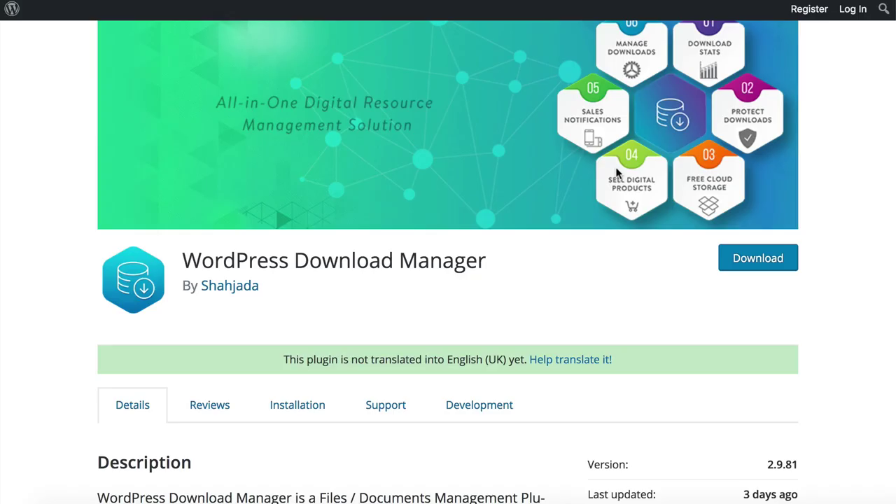
{"action": "scroll", "coordinate": [555, 272], "scroll_direction": "up", "scroll_amount": 5}
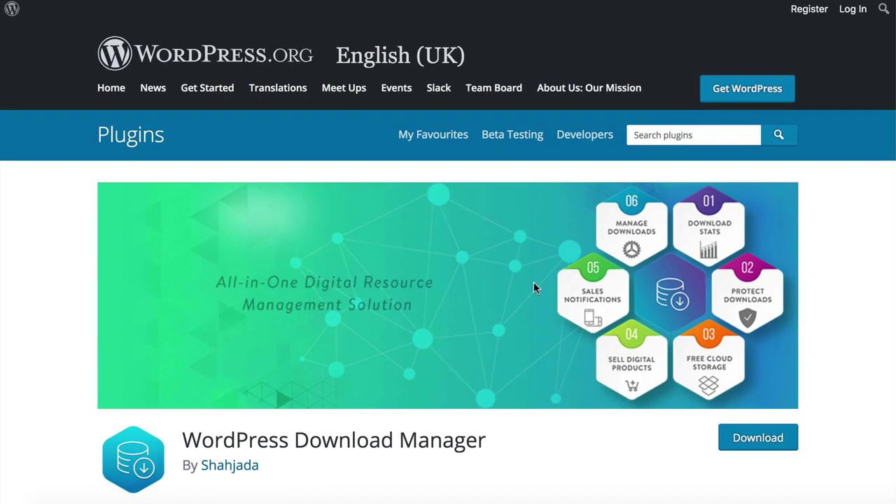
{"action": "left_click_drag", "start_coordinate": [188, 439], "coordinate": [509, 443]}
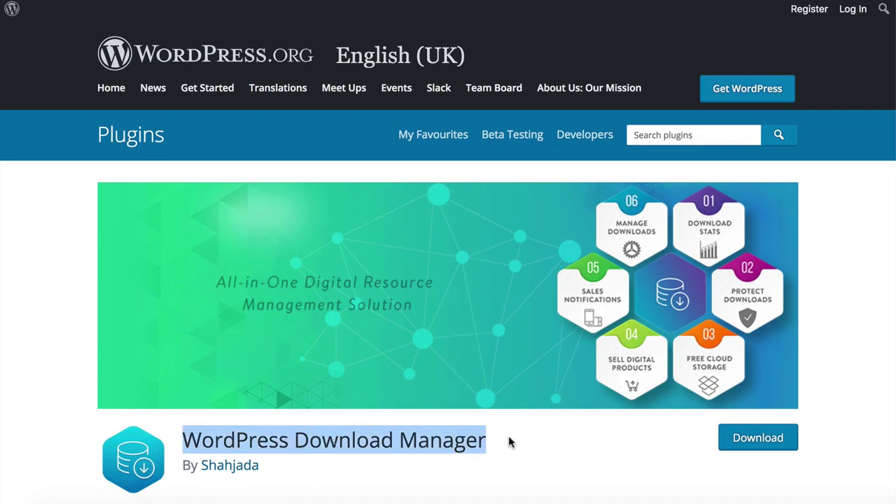
{"action": "left_click", "coordinate": [496, 445]}
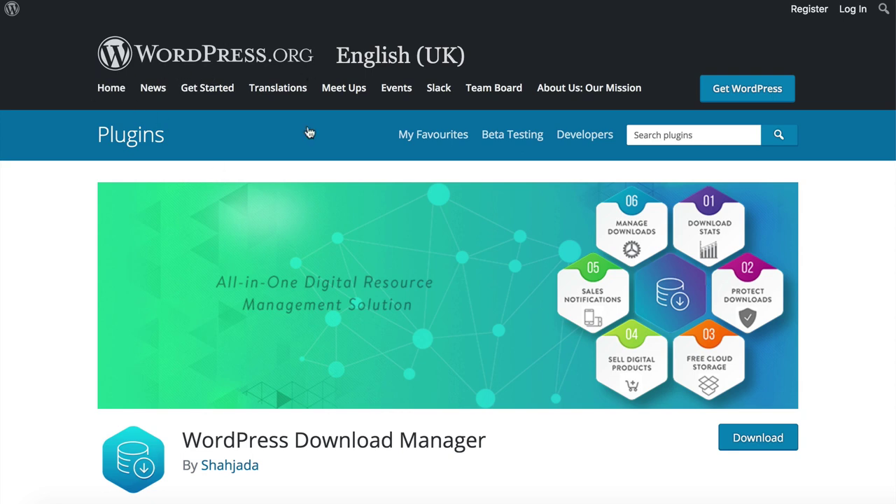
Step: Examine the Posts Table Pro product page on the Barn2 Media site, highlighting the plugin's name
{"action": "scroll", "coordinate": [363, 301], "scroll_direction": "down", "scroll_amount": 3}
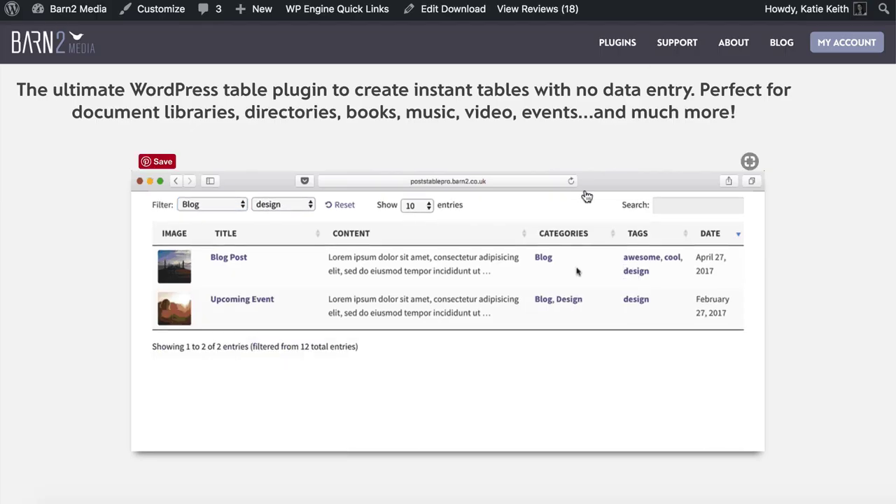
{"action": "scroll", "coordinate": [586, 196], "scroll_direction": "up", "scroll_amount": 5}
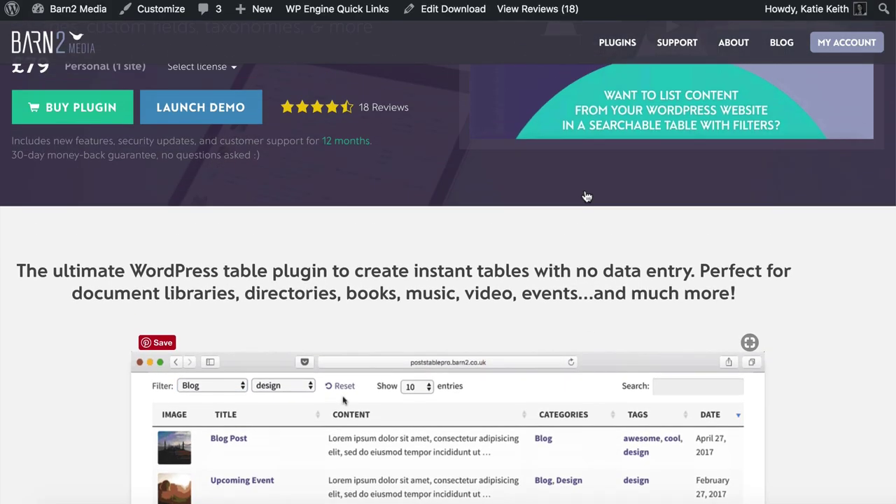
{"action": "scroll", "coordinate": [586, 197], "scroll_direction": "up", "scroll_amount": 2}
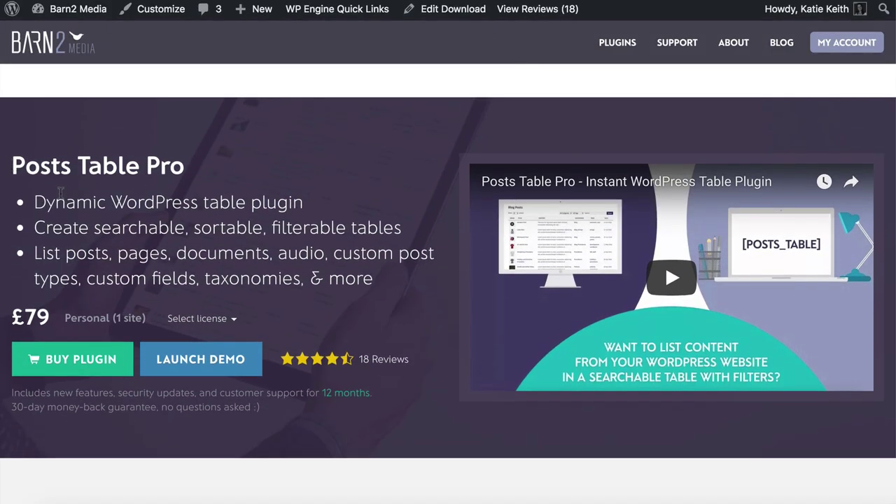
{"action": "scroll", "coordinate": [60, 194], "scroll_direction": "down", "scroll_amount": 1}
{"action": "left_click_drag", "start_coordinate": [14, 130], "coordinate": [191, 131]}
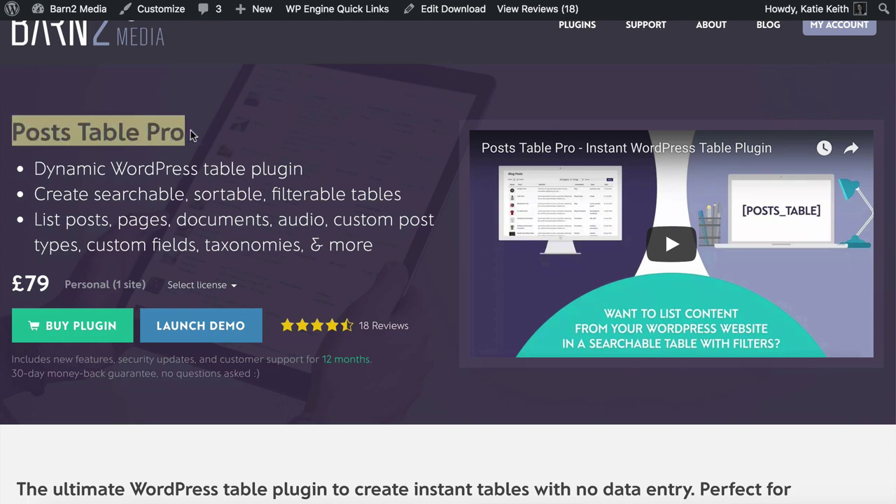
{"action": "scroll", "coordinate": [190, 131], "scroll_direction": "up", "scroll_amount": 1}
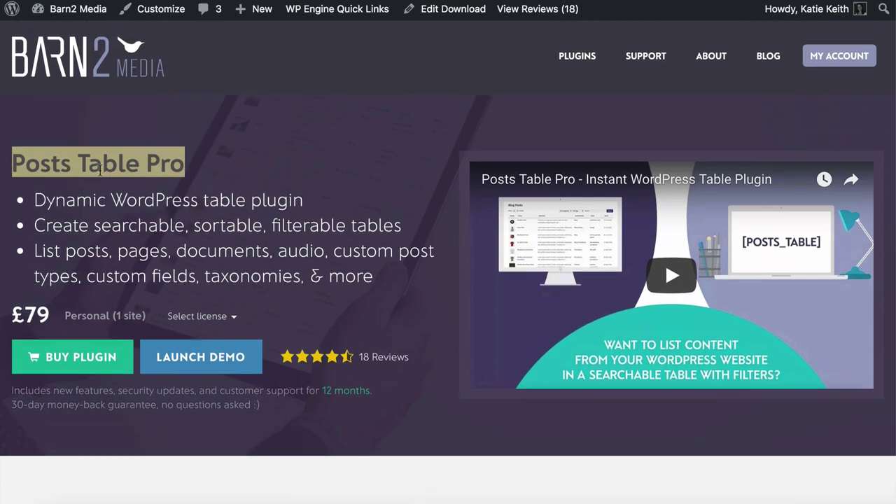
{"action": "scroll", "coordinate": [127, 171], "scroll_direction": "down", "scroll_amount": 5}
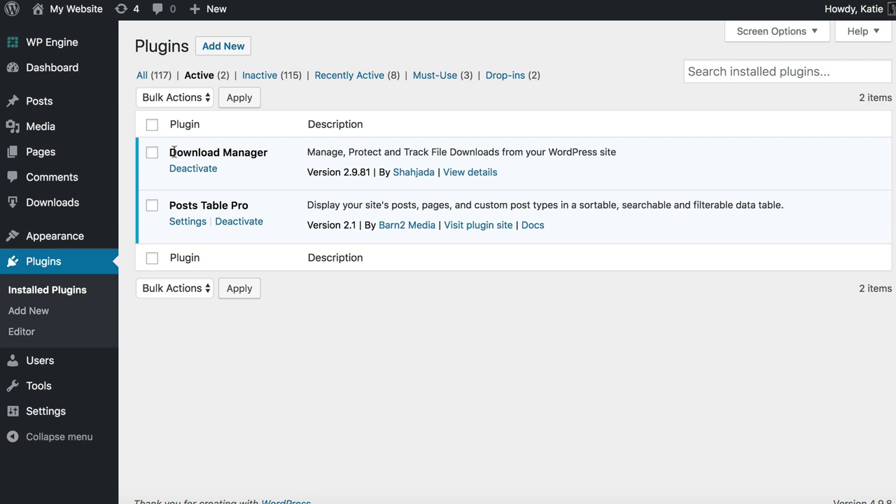
Step: Check that Download Manager and Posts Table Pro are listed among the site's active plugins, highlighting each name
{"action": "left_click_drag", "start_coordinate": [170, 152], "coordinate": [284, 152]}
{"action": "left_click_drag", "start_coordinate": [251, 208], "coordinate": [172, 203]}
{"action": "left_click", "coordinate": [193, 211]}
{"action": "left_click_drag", "start_coordinate": [250, 205], "coordinate": [170, 208]}
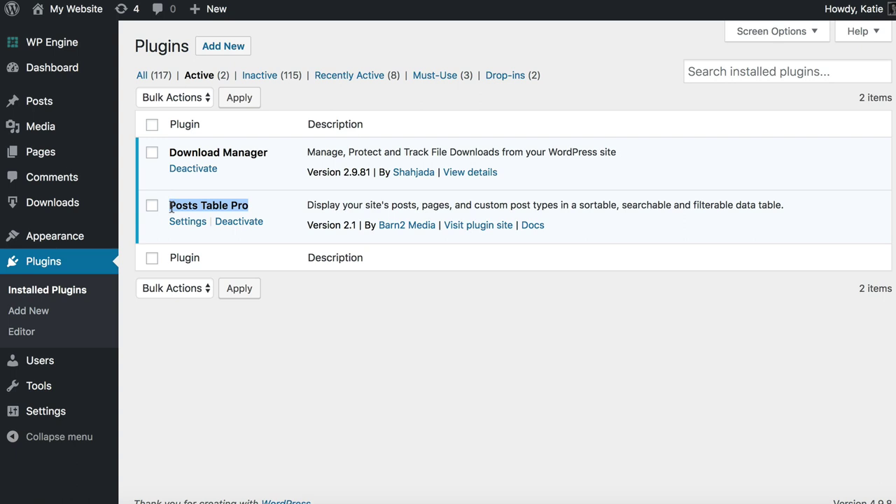
{"action": "left_click", "coordinate": [171, 208]}
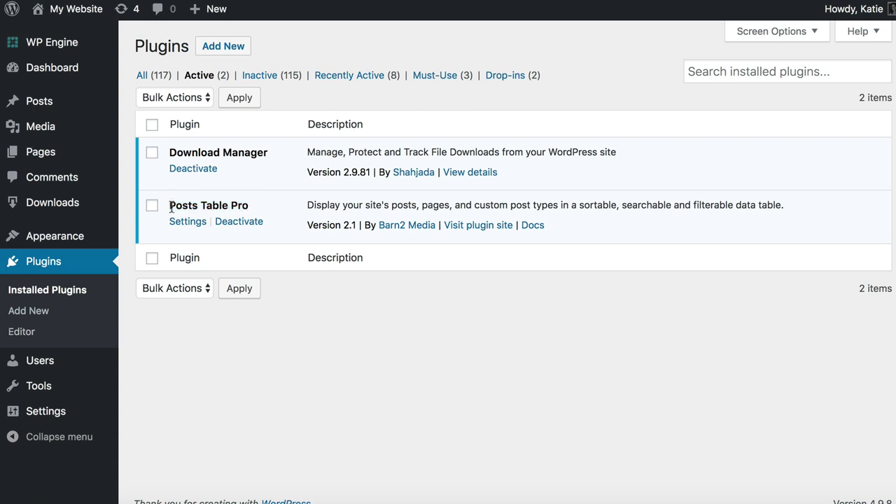
Step: Start a new Download Manager file and title it "Maternity Policy"
{"action": "mouse_move", "coordinate": [45, 208]}
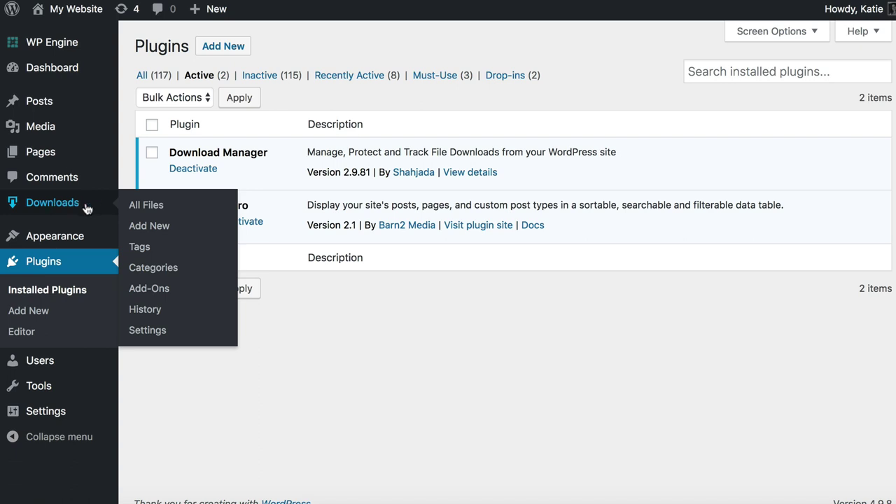
{"action": "left_click", "coordinate": [82, 204]}
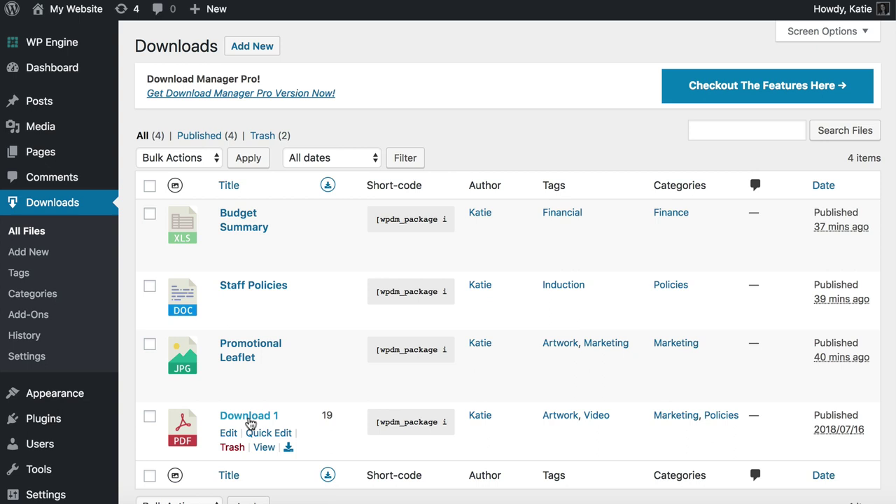
{"action": "left_click", "coordinate": [254, 51]}
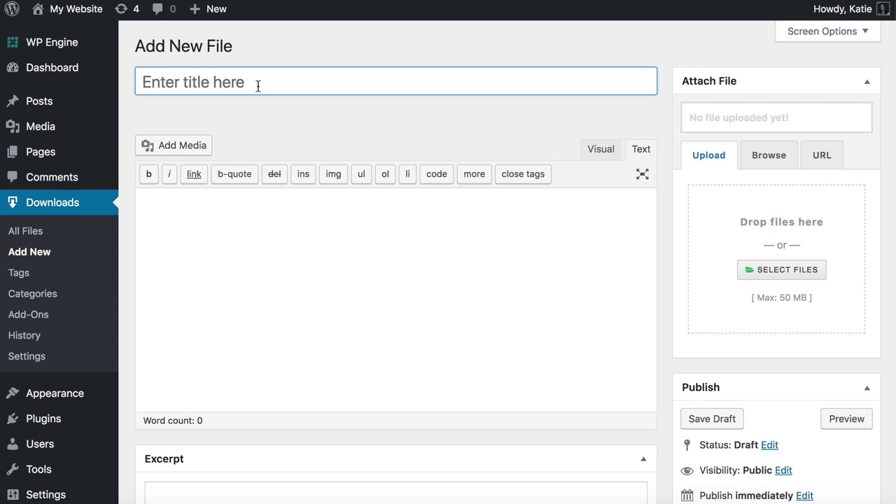
{"action": "type", "text": "Maternity Policy"}
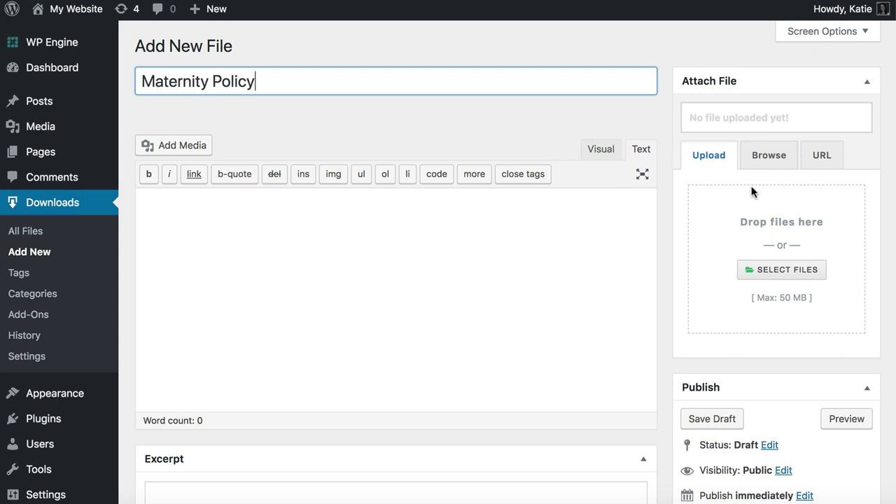
Step: Review the new file form's excerpt, package settings, tags, categories and featured image sections
{"action": "scroll", "coordinate": [506, 274], "scroll_direction": "down", "scroll_amount": 5}
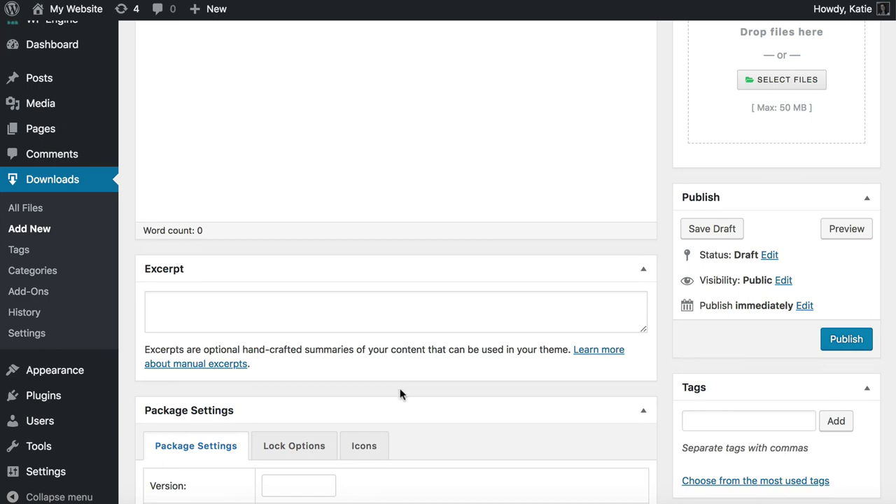
{"action": "scroll", "coordinate": [400, 392], "scroll_direction": "down", "scroll_amount": 6}
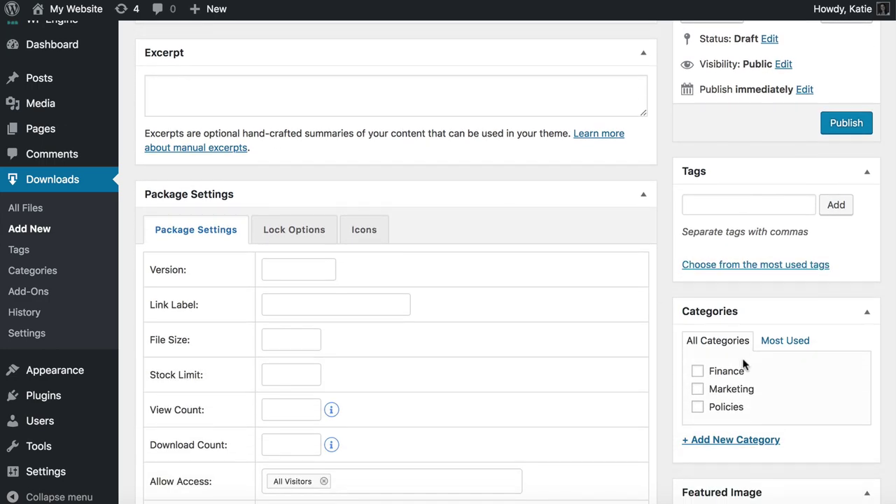
{"action": "scroll", "coordinate": [745, 364], "scroll_direction": "down", "scroll_amount": 3}
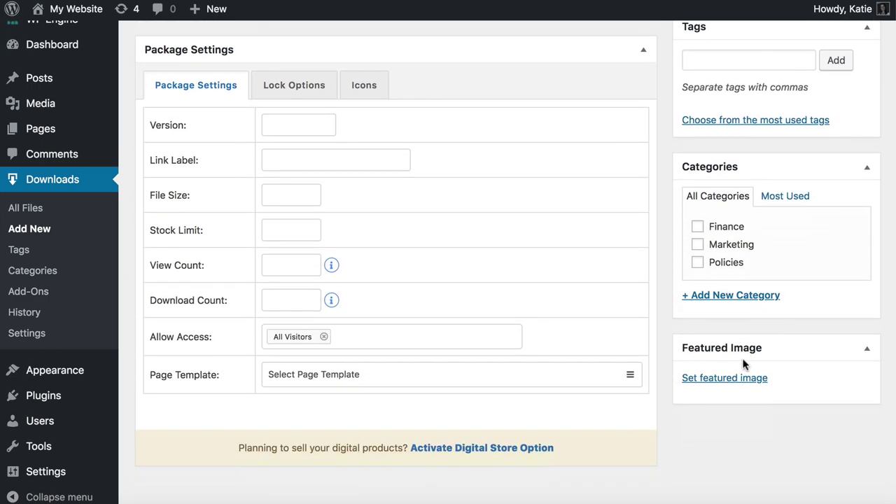
{"action": "scroll", "coordinate": [744, 366], "scroll_direction": "up", "scroll_amount": 12}
{"action": "scroll", "coordinate": [744, 365], "scroll_direction": "up", "scroll_amount": 1}
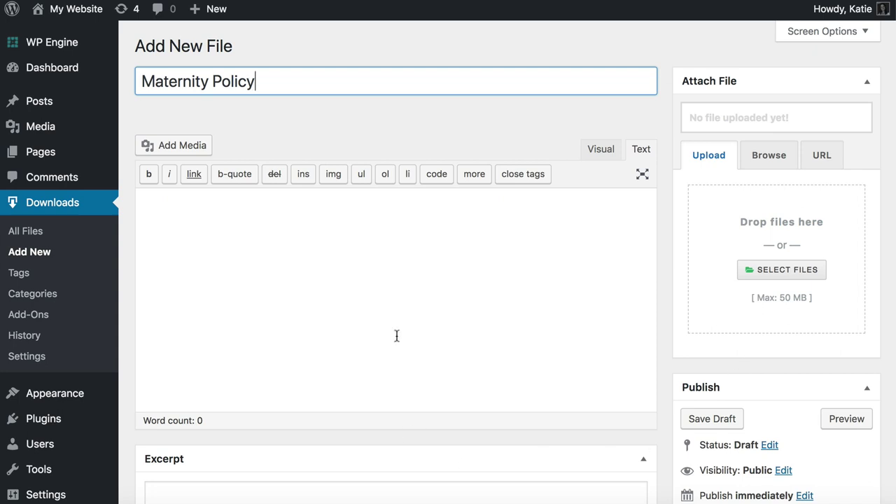
Step: Place the text cursor in the content editor of the Maternity Policy file
{"action": "left_click", "coordinate": [389, 271]}
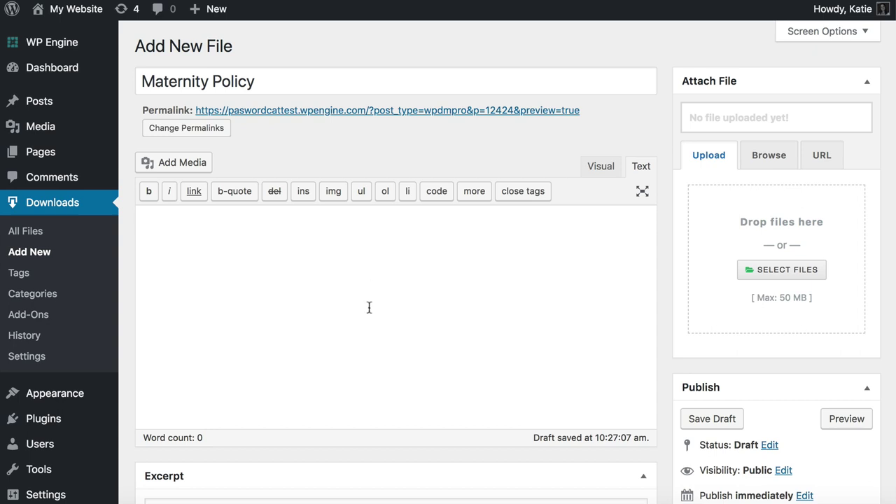
{"action": "scroll", "coordinate": [369, 308], "scroll_direction": "down", "scroll_amount": 2}
{"action": "scroll", "coordinate": [369, 308], "scroll_direction": "up", "scroll_amount": 1}
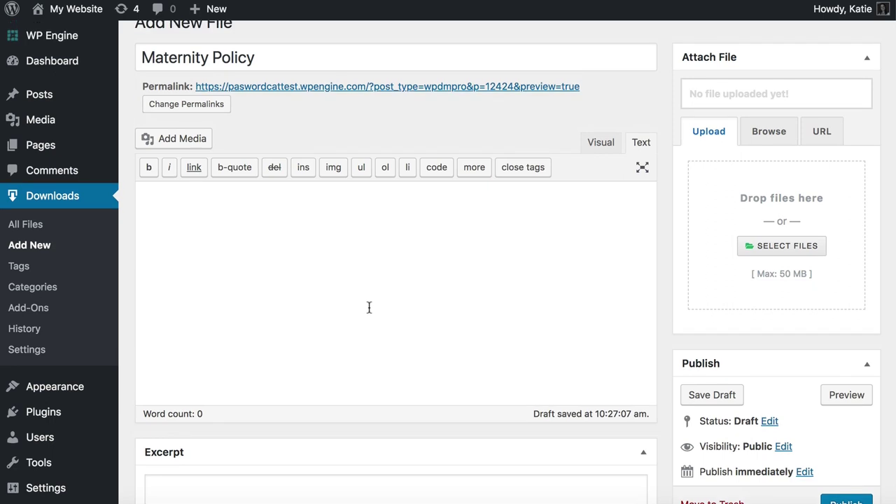
{"action": "scroll", "coordinate": [369, 308], "scroll_direction": "up", "scroll_amount": 1}
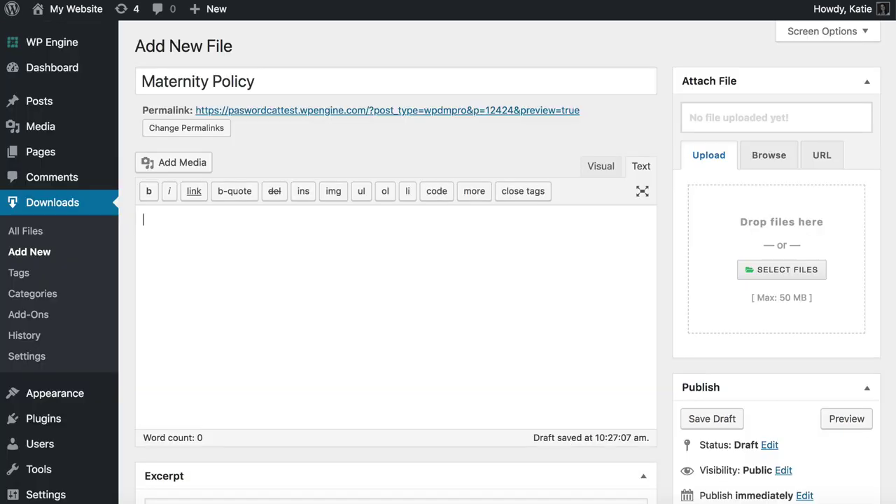
Step: Examine the category and tag filter options on the example document library page
{"action": "scroll", "coordinate": [458, 242], "scroll_direction": "down", "scroll_amount": 2}
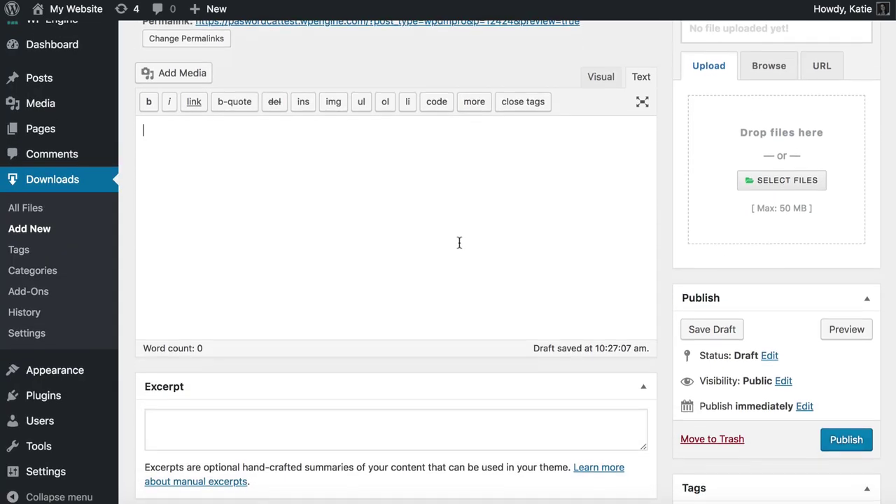
{"action": "scroll", "coordinate": [458, 243], "scroll_direction": "up", "scroll_amount": 2}
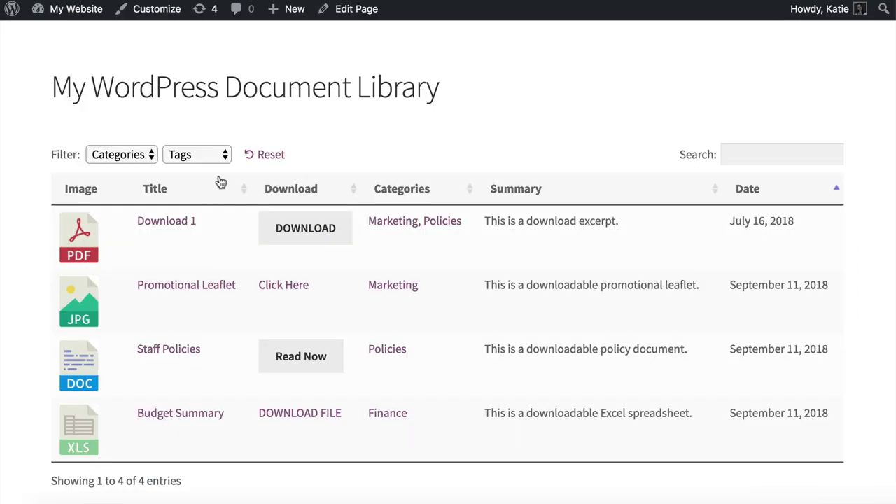
{"action": "left_click", "coordinate": [127, 158]}
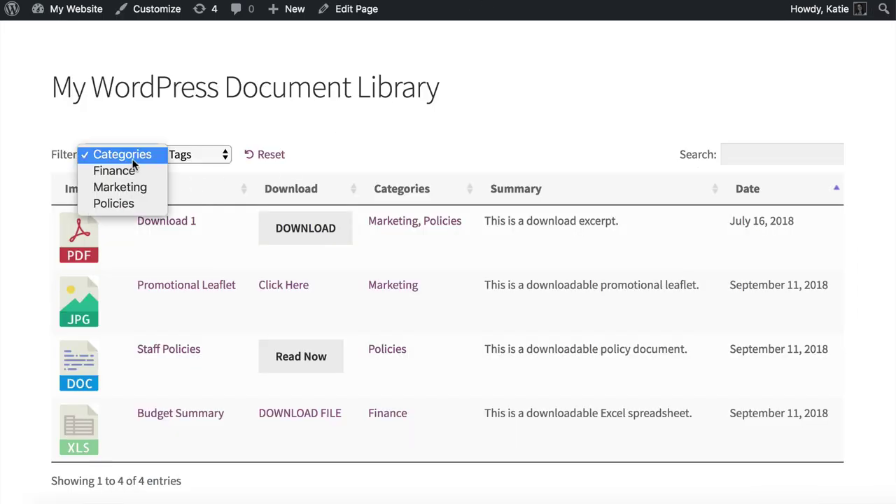
{"action": "left_click", "coordinate": [133, 157]}
{"action": "left_click", "coordinate": [184, 158]}
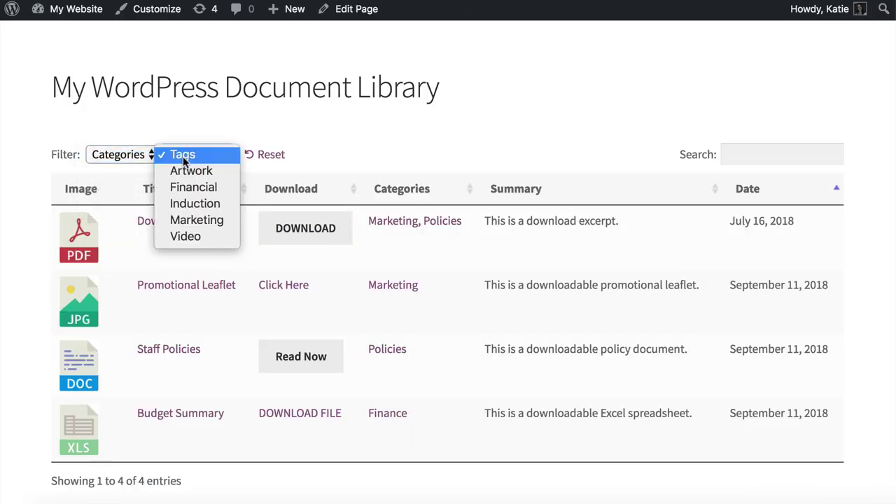
{"action": "left_click", "coordinate": [184, 157]}
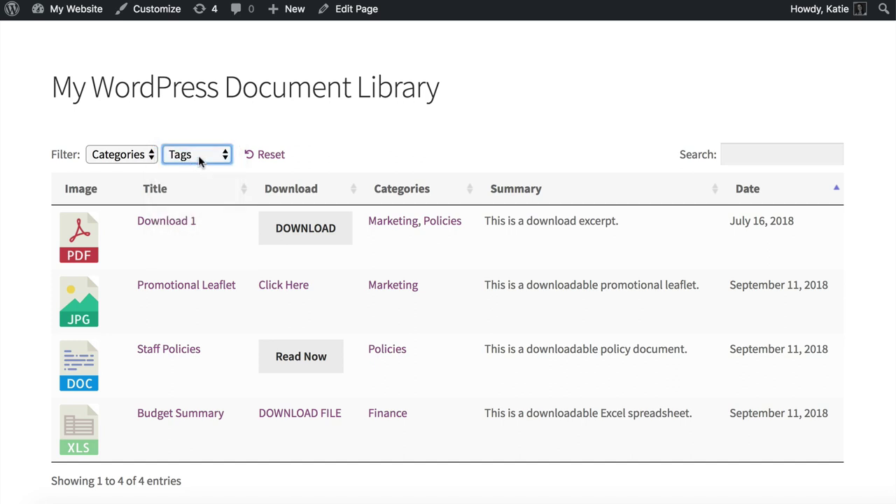
{"action": "left_click", "coordinate": [199, 158]}
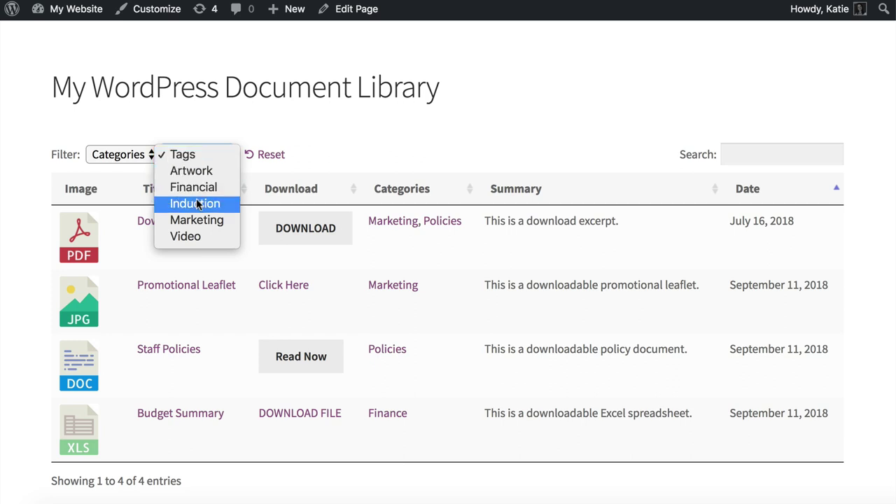
{"action": "left_click", "coordinate": [195, 157]}
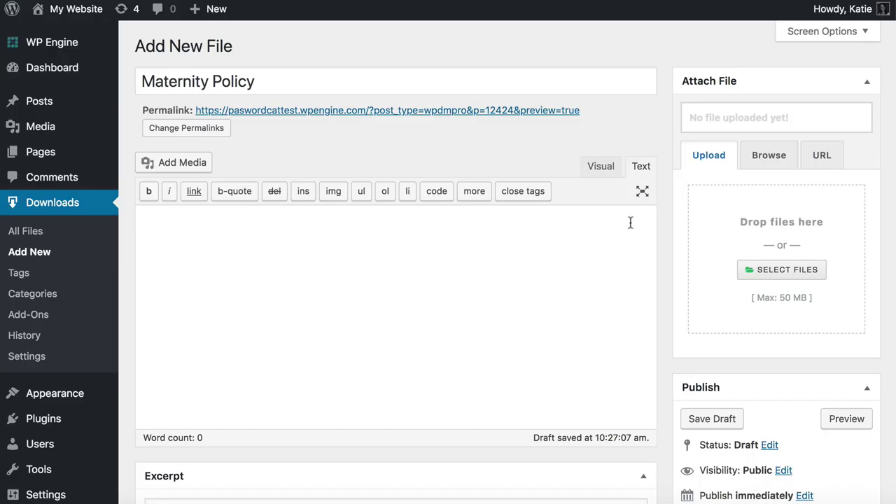
Step: Compare the Maternity Policy form's excerpt, tags, categories and package settings with the example library table
{"action": "scroll", "coordinate": [631, 222], "scroll_direction": "down", "scroll_amount": 5}
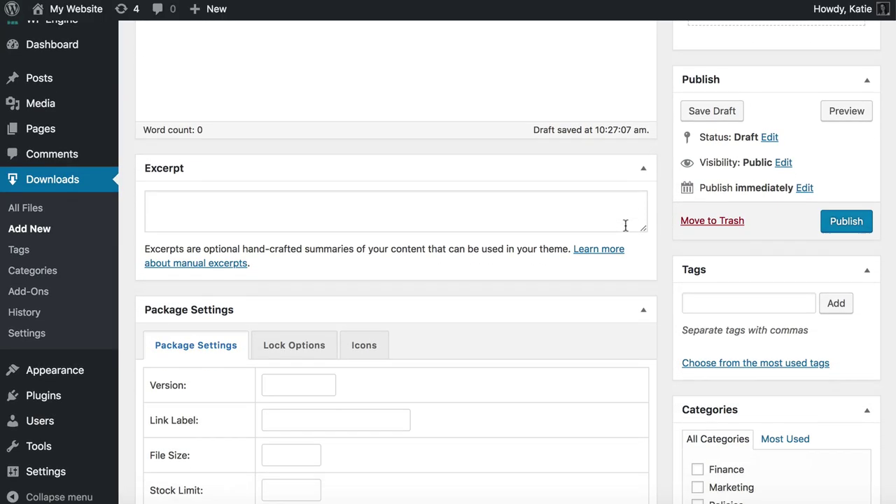
{"action": "scroll", "coordinate": [625, 225], "scroll_direction": "down", "scroll_amount": 1}
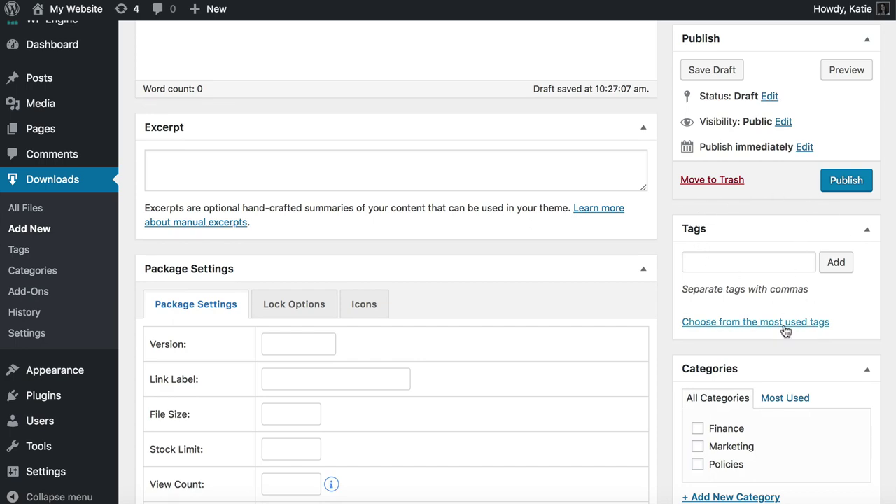
{"action": "scroll", "coordinate": [786, 330], "scroll_direction": "down", "scroll_amount": 3}
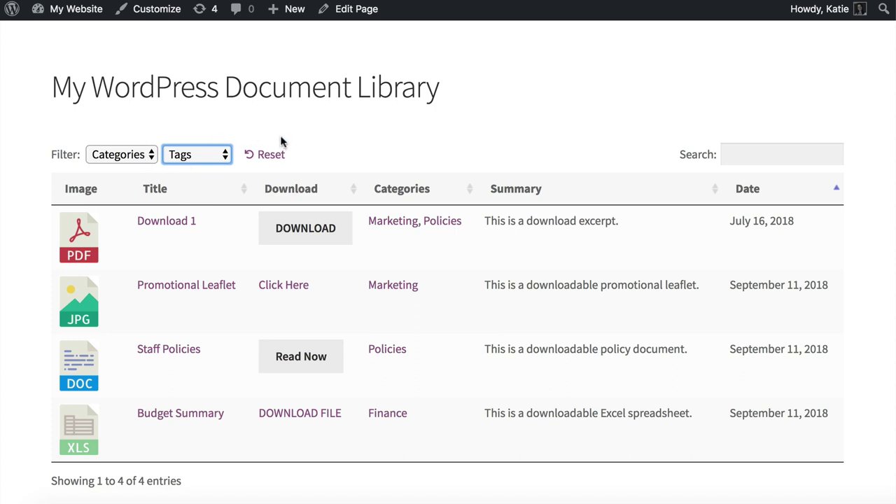
{"action": "left_click", "coordinate": [282, 142]}
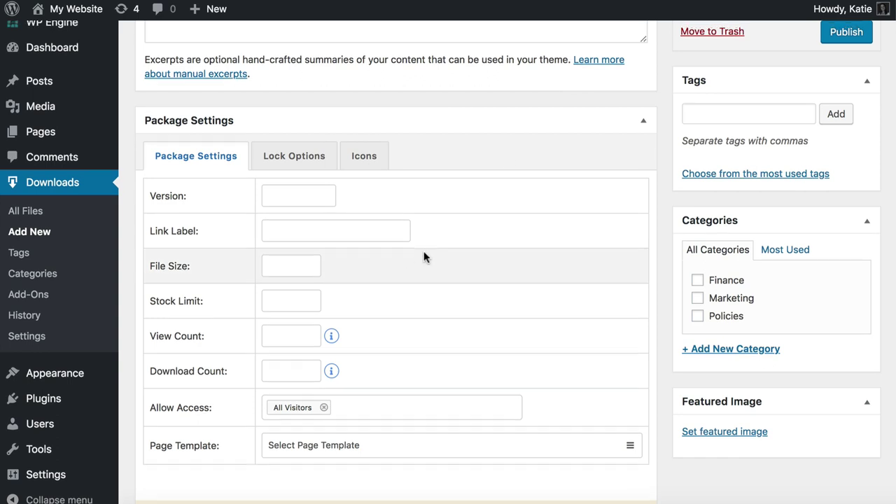
{"action": "scroll", "coordinate": [424, 256], "scroll_direction": "up", "scroll_amount": 8}
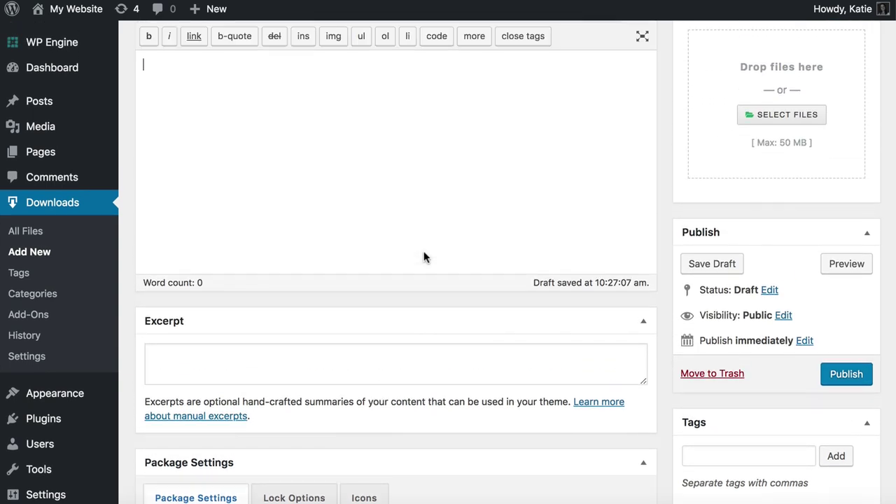
{"action": "scroll", "coordinate": [424, 252], "scroll_direction": "up", "scroll_amount": 3}
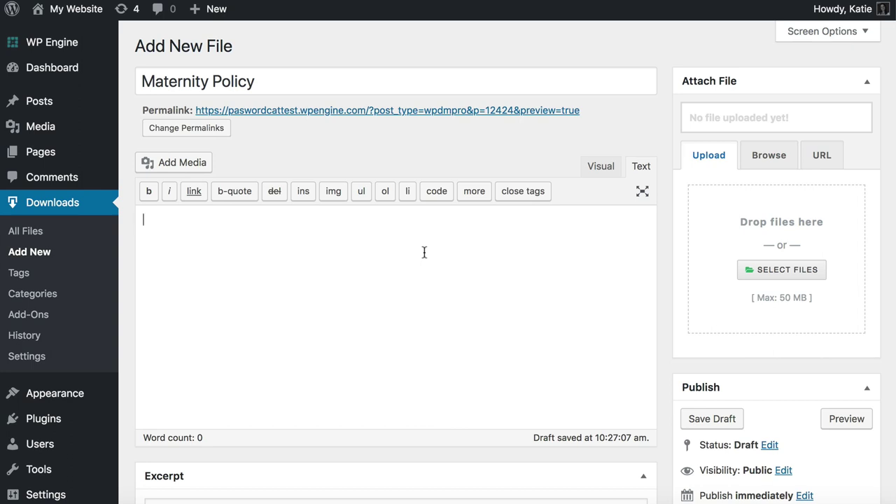
Step: Attach My-PDF from the computer's Downloads folder to the Maternity Policy file and publish it
{"action": "left_click", "coordinate": [425, 252]}
{"action": "left_click_drag", "start_coordinate": [294, 82], "coordinate": [143, 67]}
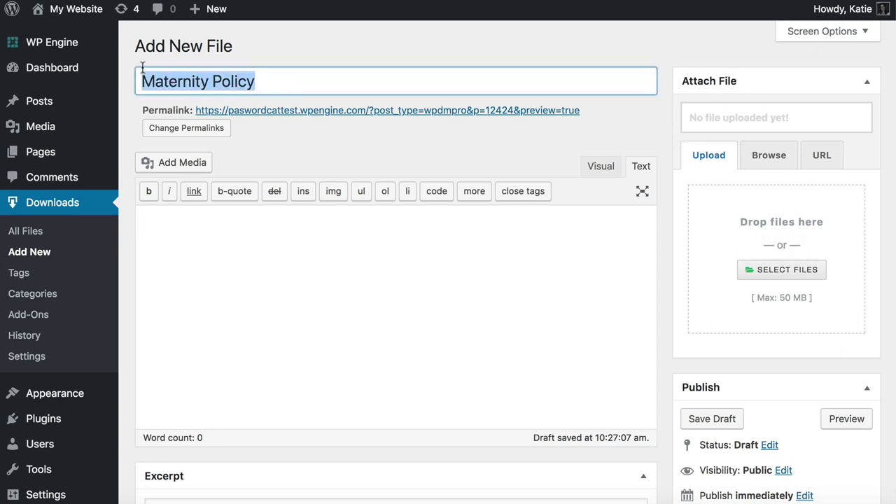
{"action": "left_click", "coordinate": [309, 84]}
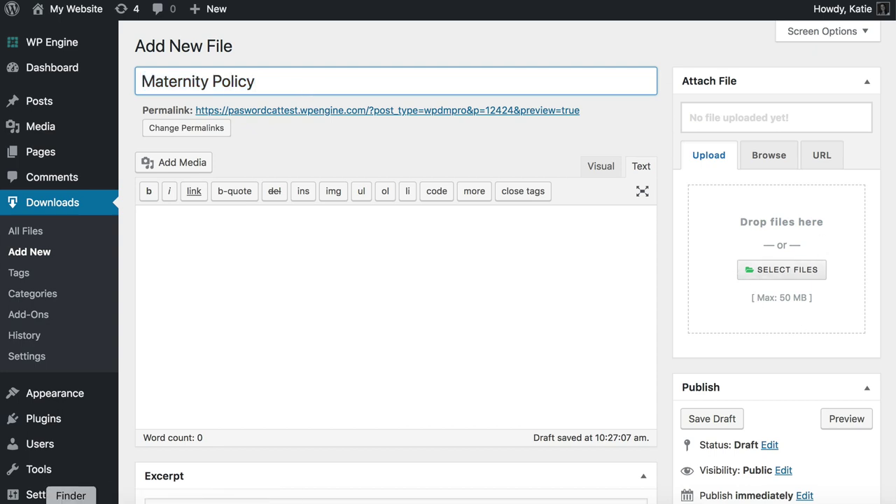
{"action": "left_click", "coordinate": [70, 501]}
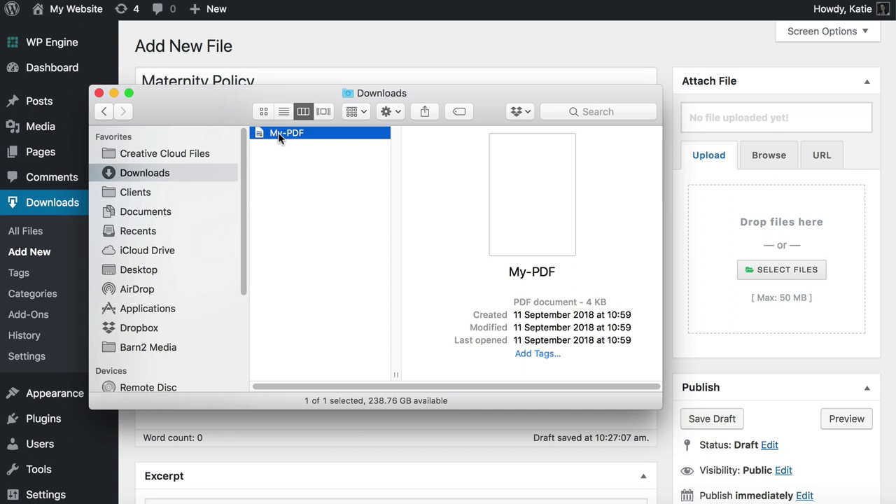
{"action": "left_click_drag", "start_coordinate": [278, 133], "coordinate": [789, 241]}
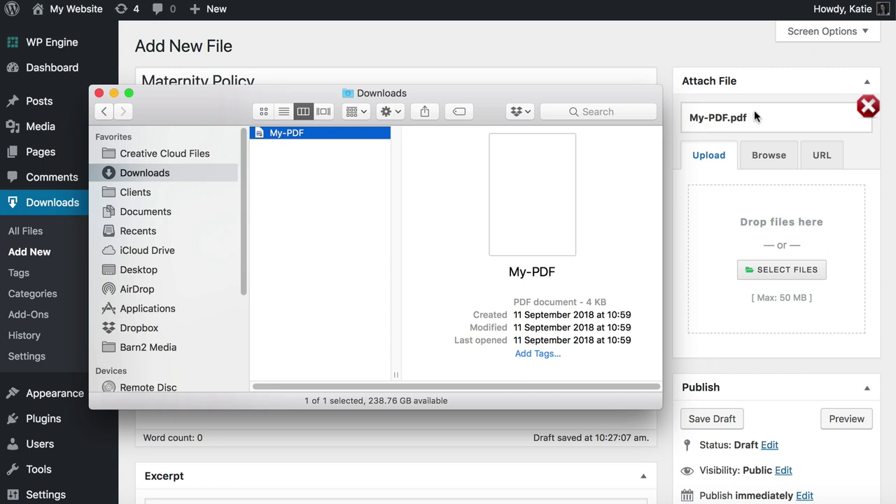
{"action": "left_click", "coordinate": [460, 434]}
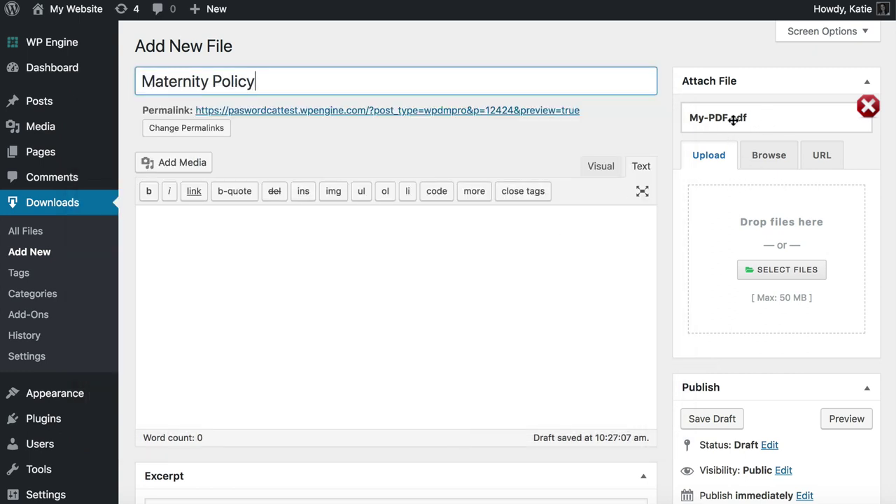
{"action": "scroll", "coordinate": [733, 119], "scroll_direction": "down", "scroll_amount": 5}
{"action": "left_click", "coordinate": [847, 354]}
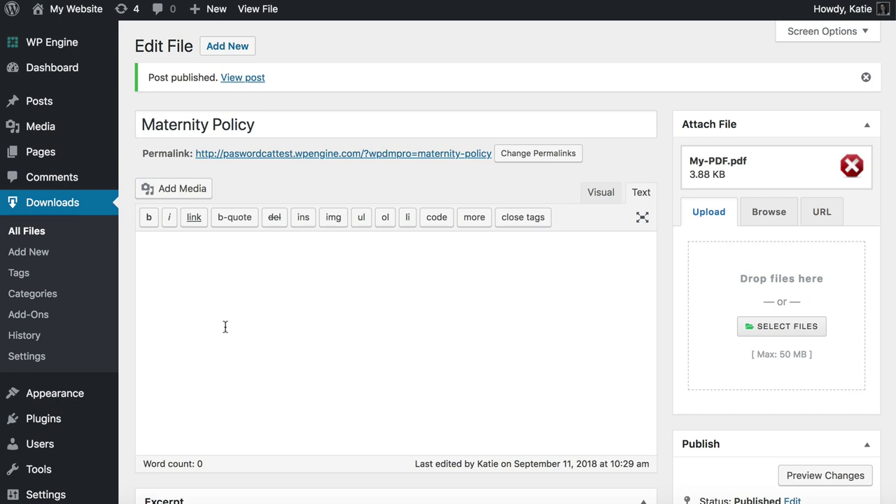
{"action": "left_click", "coordinate": [602, 194]}
{"action": "type", "text": "Download"}
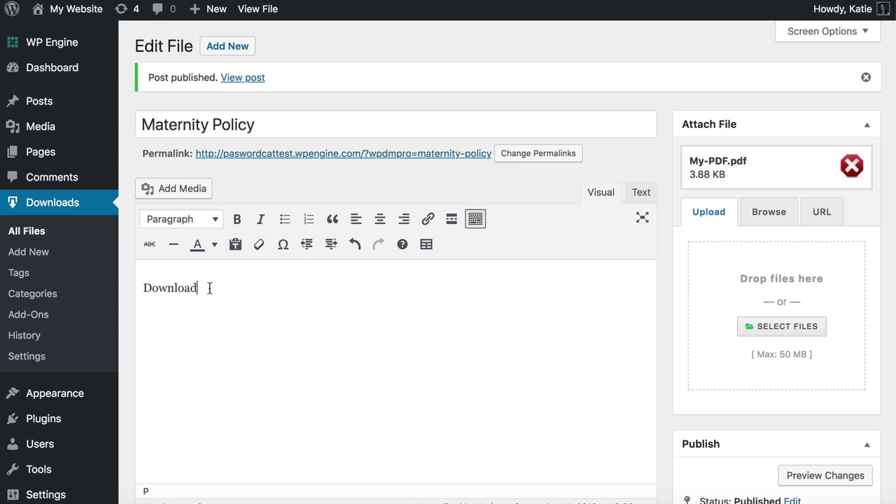
{"action": "left_click_drag", "start_coordinate": [204, 290], "coordinate": [124, 287]}
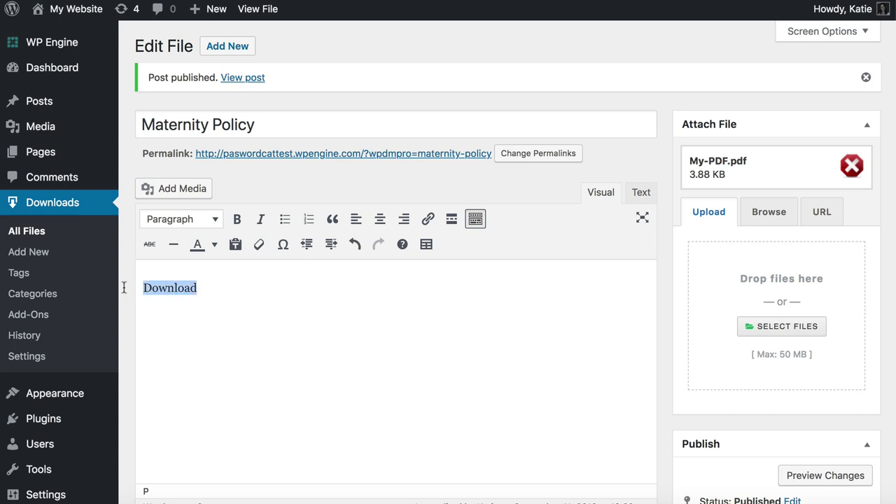
{"action": "left_click", "coordinate": [428, 220]}
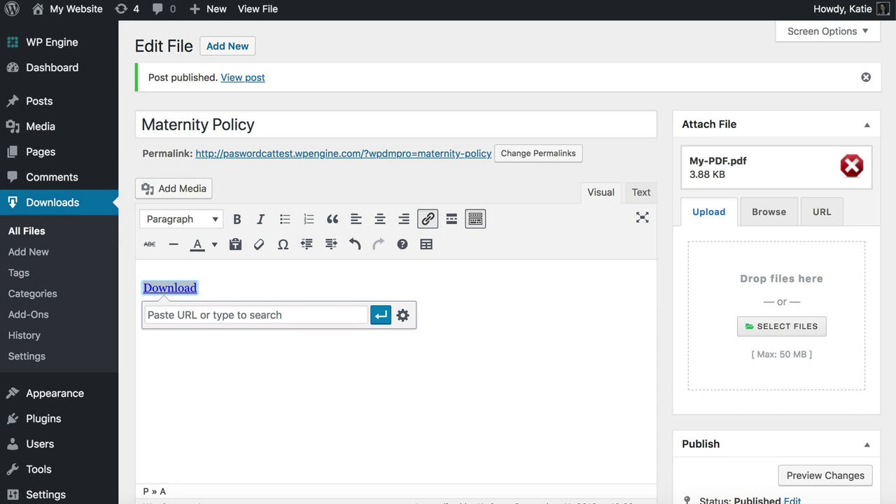
{"action": "left_click", "coordinate": [180, 316]}
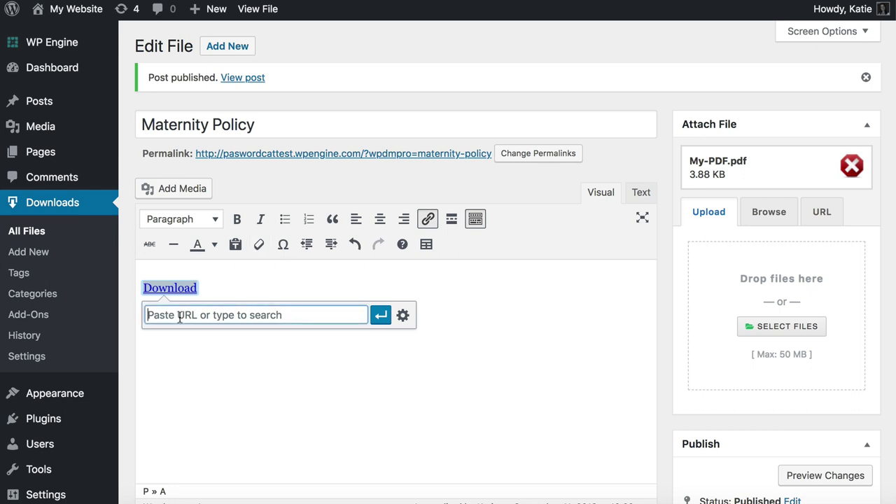
{"action": "key", "text": "super+v"}
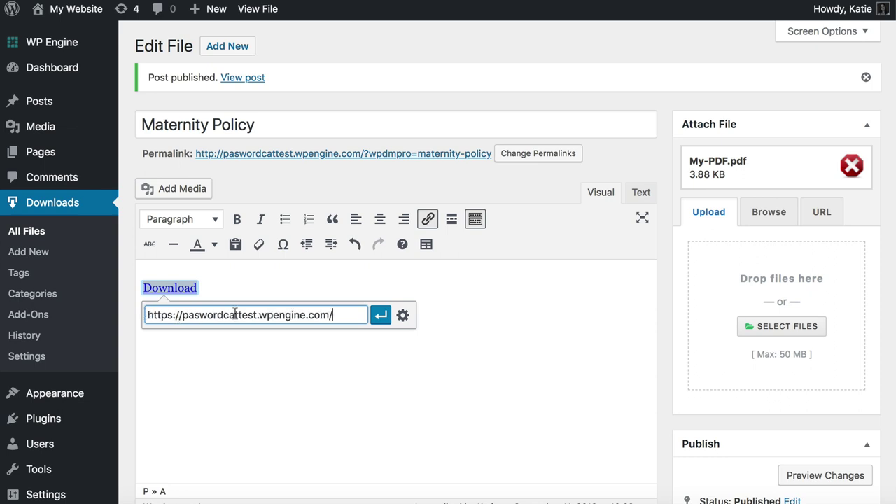
Step: Extend the Download link's address with "?wpdml/=12424" after the site domain and apply the link
{"action": "left_click_drag", "start_coordinate": [182, 316], "coordinate": [328, 314]}
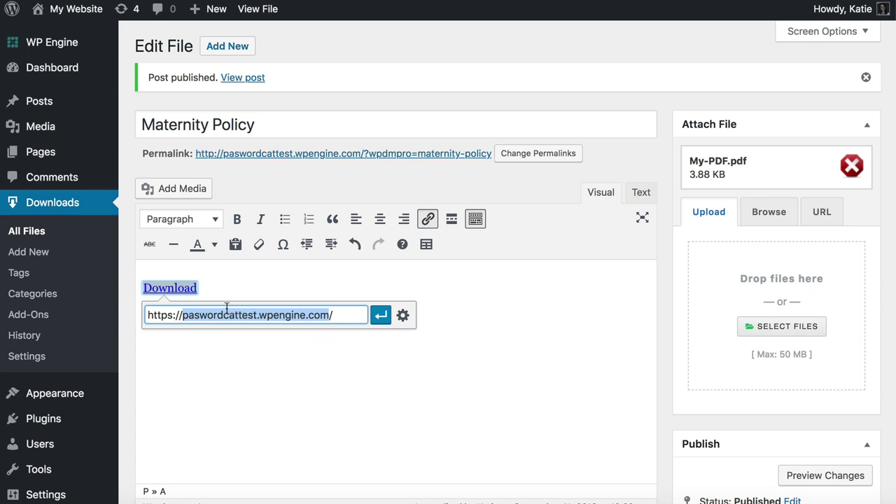
{"action": "left_click", "coordinate": [345, 316]}
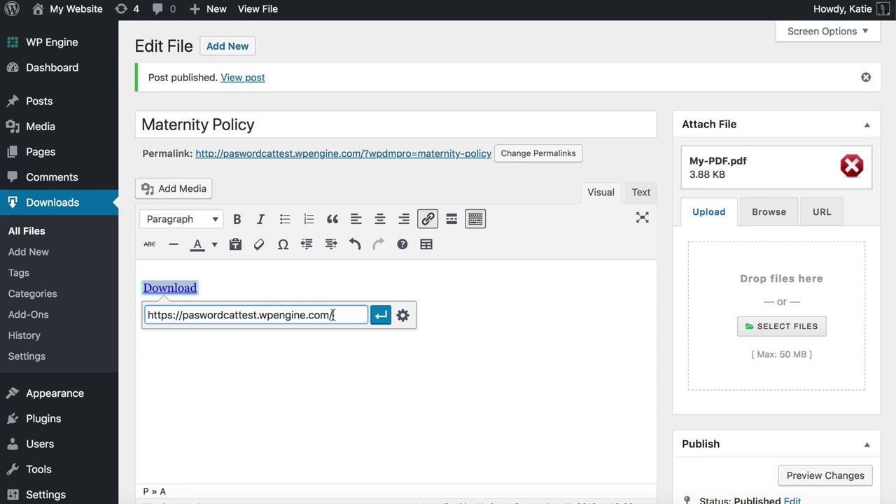
{"action": "type", "text": "?wpdml"}
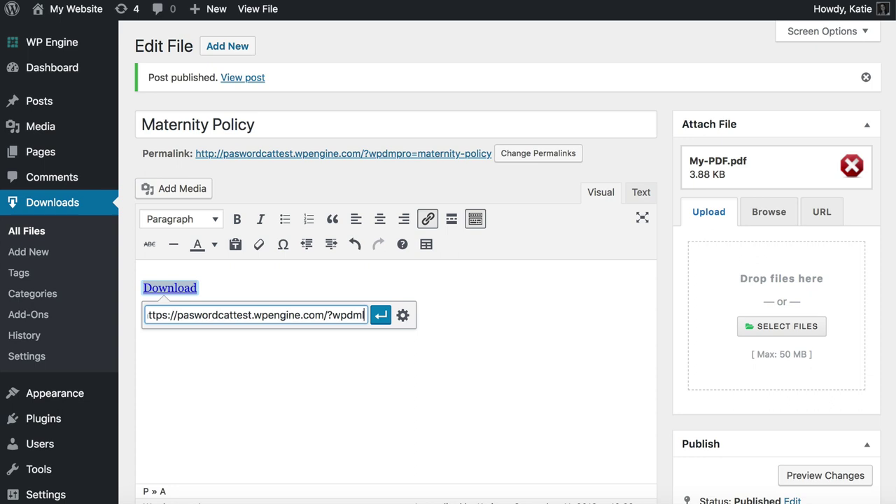
{"action": "type", "text": "/"}
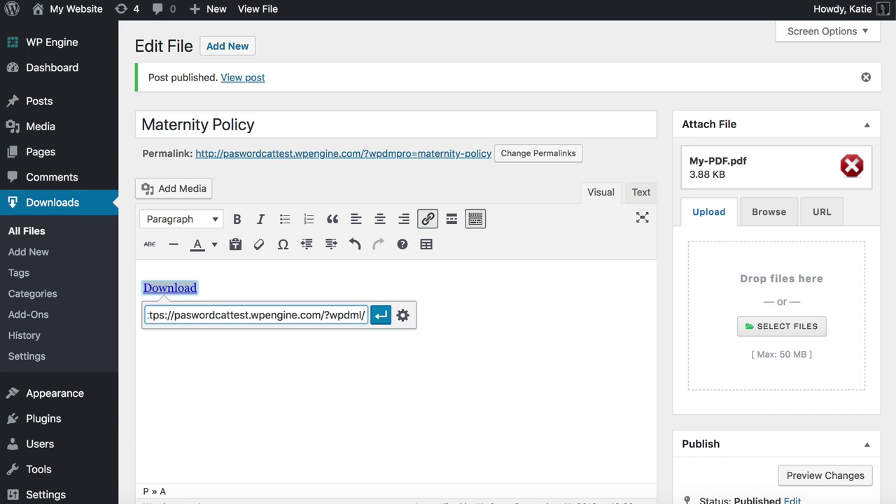
{"action": "type", "text": "="}
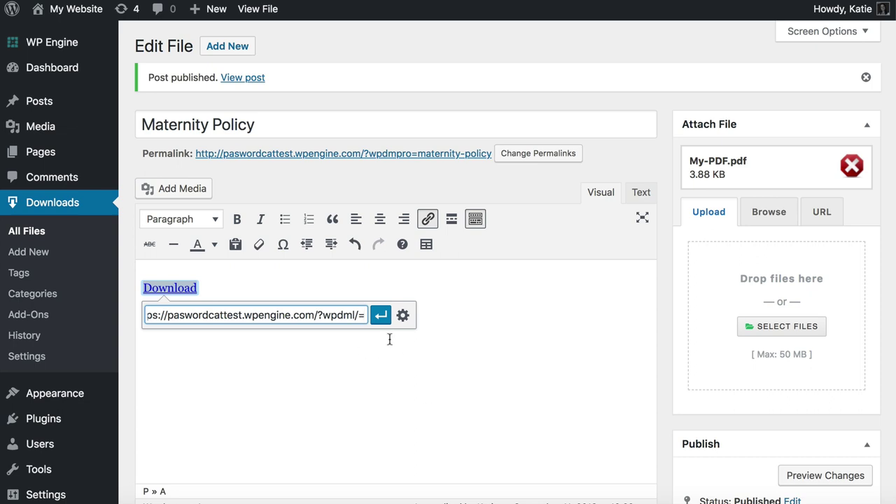
{"action": "left_click", "coordinate": [381, 315]}
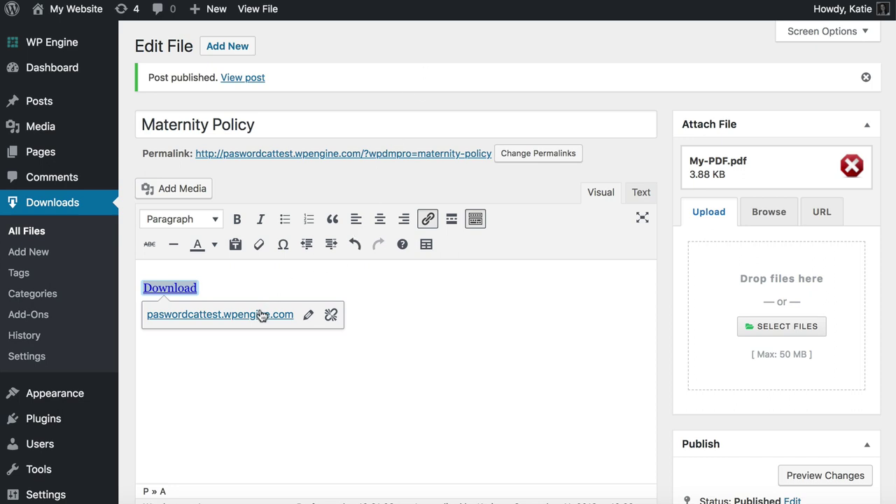
Step: Reopen the Download link's address and inspect its file ID and domain by highlighting each part
{"action": "left_click", "coordinate": [311, 316]}
{"action": "left_click", "coordinate": [329, 315]}
{"action": "left_click_drag", "start_coordinate": [329, 316], "coordinate": [369, 322]}
{"action": "left_click", "coordinate": [369, 321]}
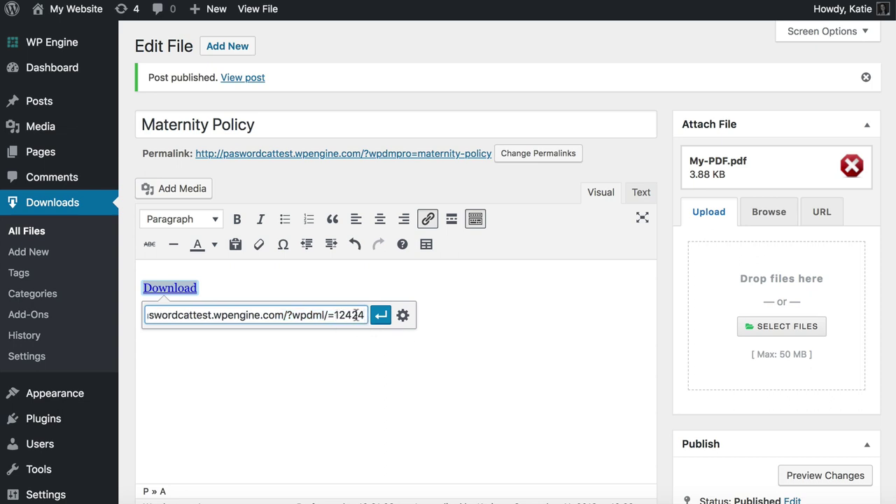
{"action": "left_click", "coordinate": [335, 316]}
{"action": "left_click_drag", "start_coordinate": [336, 316], "coordinate": [365, 316]}
{"action": "left_click", "coordinate": [365, 316]}
{"action": "left_click_drag", "start_coordinate": [208, 315], "coordinate": [145, 315]}
{"action": "left_click", "coordinate": [208, 316]}
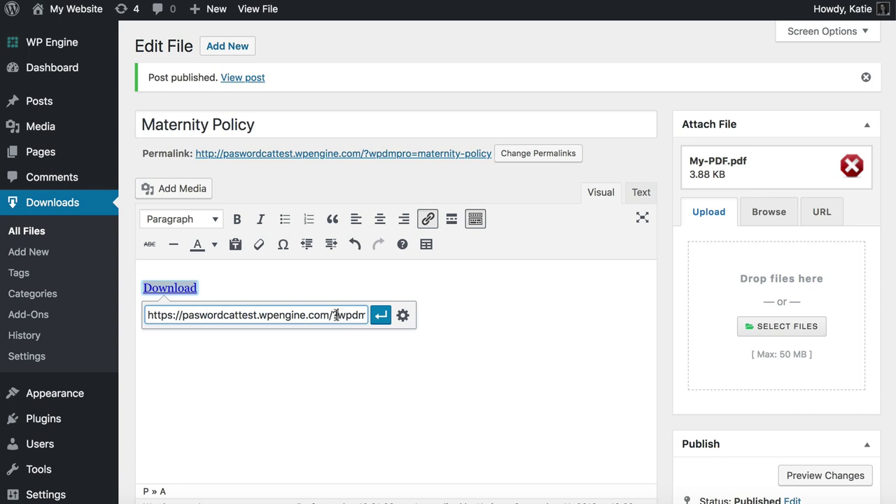
Step: Inspect the query part of the Download link's address and reapply the link
{"action": "left_click_drag", "start_coordinate": [330, 316], "coordinate": [381, 317]}
{"action": "left_click", "coordinate": [292, 315]}
{"action": "left_click", "coordinate": [326, 315]}
{"action": "key", "text": "BackSpace"}
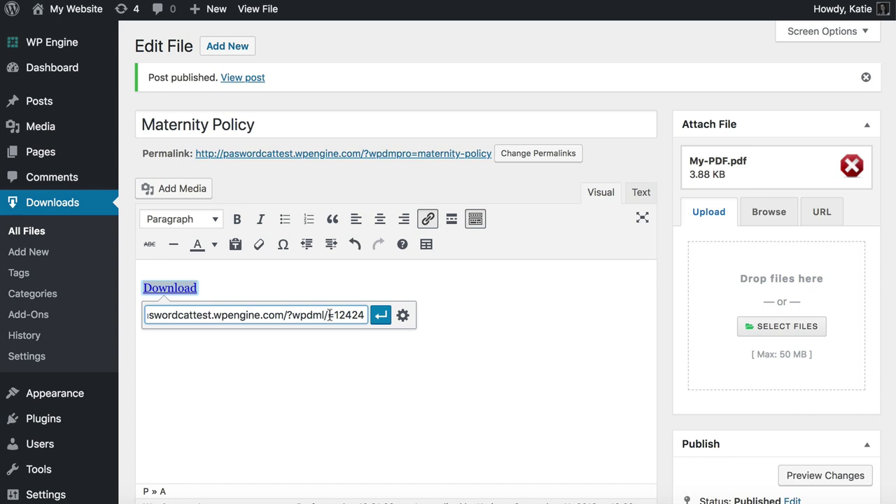
{"action": "left_click", "coordinate": [375, 315]}
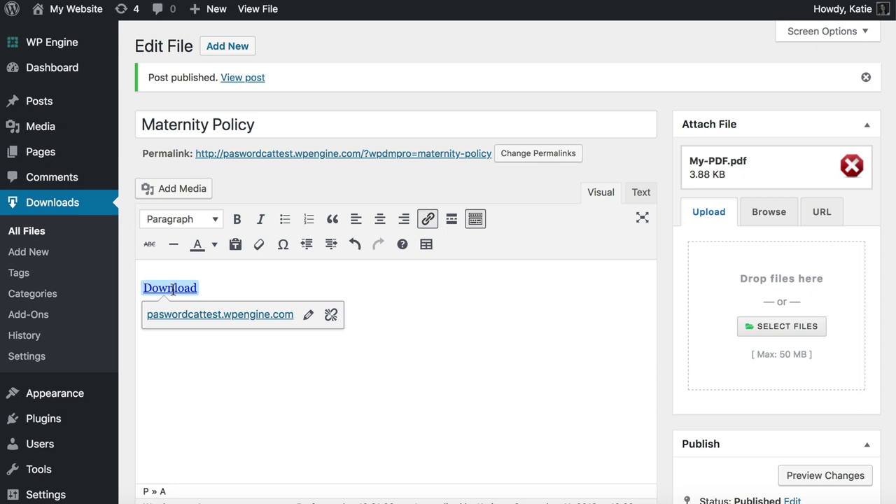
Step: Add class="button" to the Download link's HTML in the file's content and return to the visual view
{"action": "left_click", "coordinate": [640, 193]}
{"action": "left_click", "coordinate": [160, 247]}
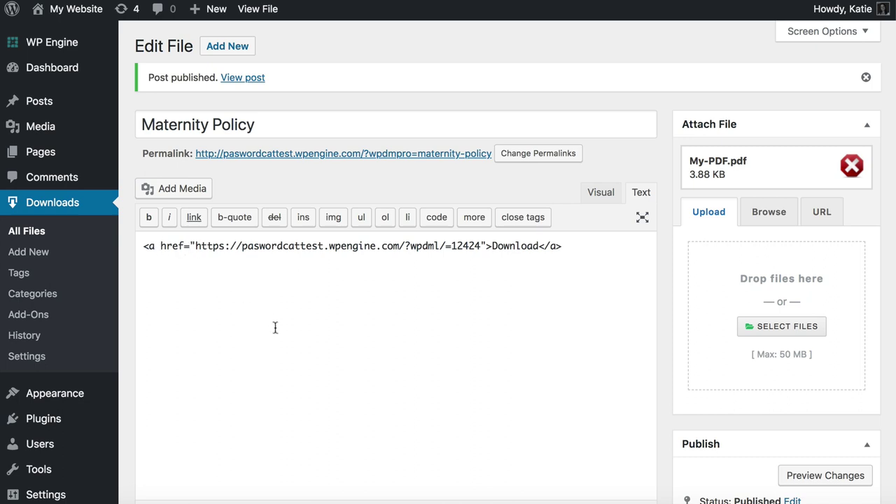
{"action": "type", "text": "class"}
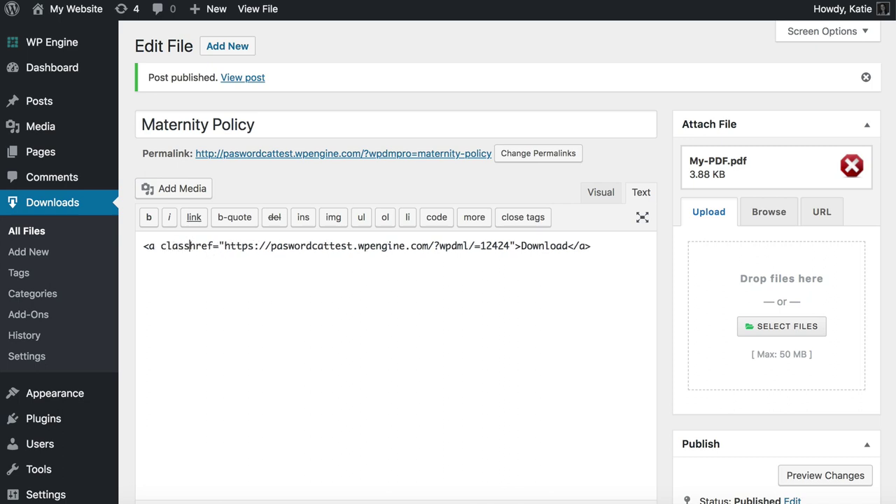
{"action": "type", "text": "=\"button"}
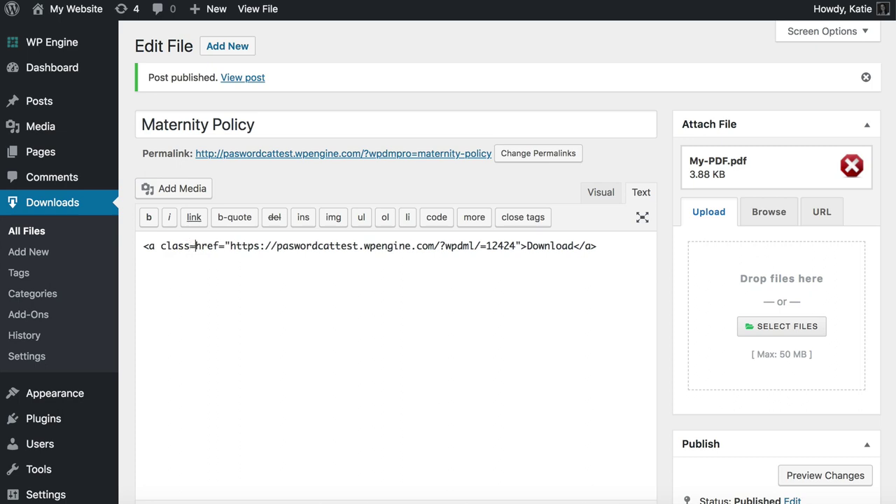
{"action": "type", "text": "\""}
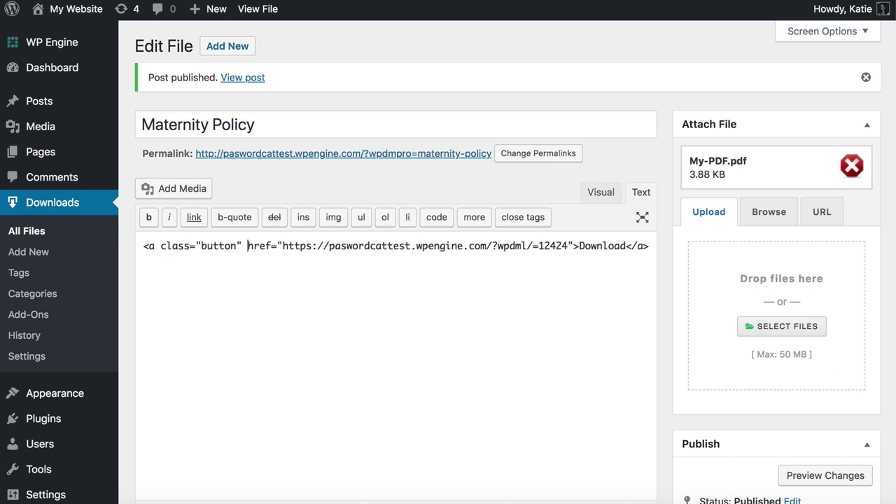
{"action": "left_click", "coordinate": [599, 194]}
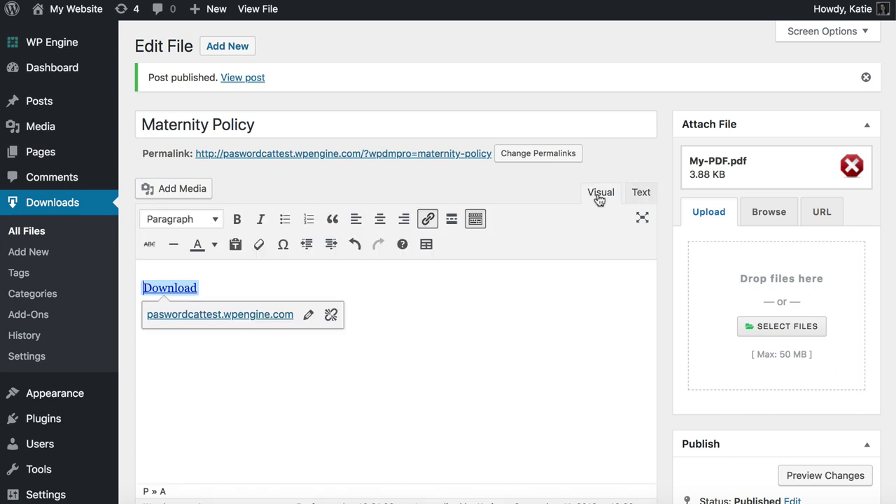
{"action": "left_click", "coordinate": [205, 292]}
{"action": "left_click", "coordinate": [410, 188]}
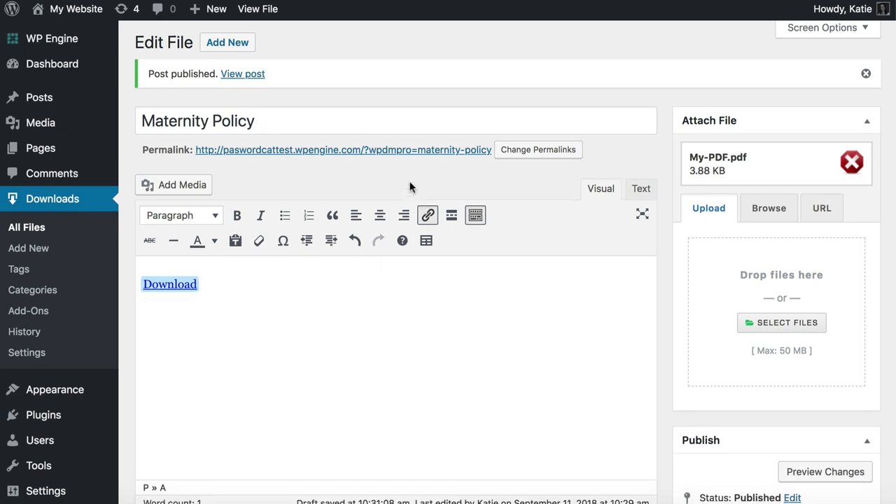
Step: Write the file's excerpt as "This is the staff maternity policy."
{"action": "scroll", "coordinate": [410, 187], "scroll_direction": "down", "scroll_amount": 5}
{"action": "scroll", "coordinate": [411, 182], "scroll_direction": "down", "scroll_amount": 4}
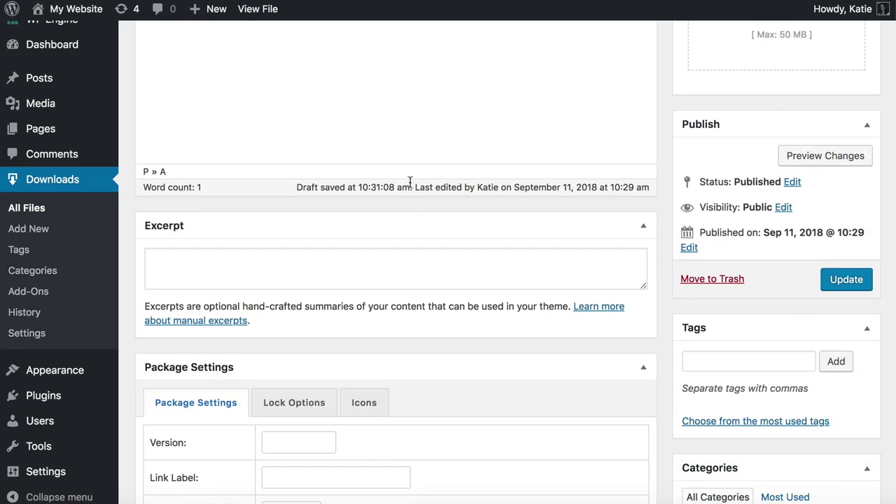
{"action": "left_click", "coordinate": [236, 260]}
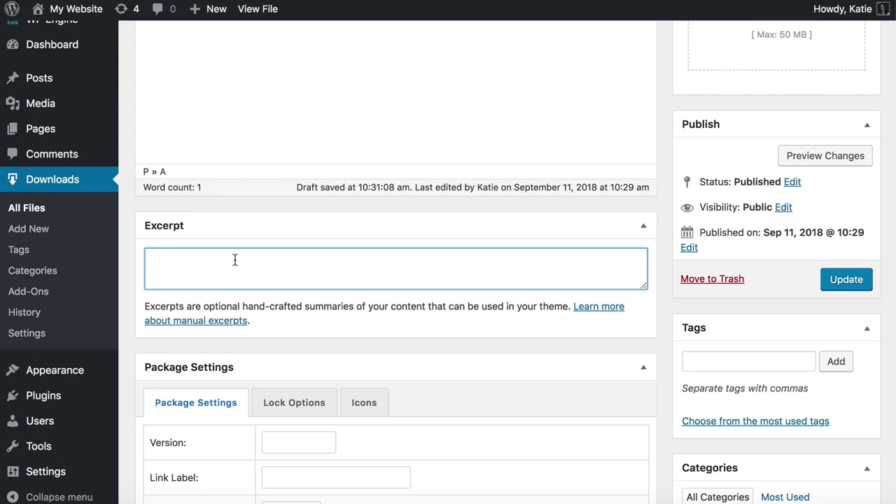
{"action": "type", "text": "This is the staff maternity policy"}
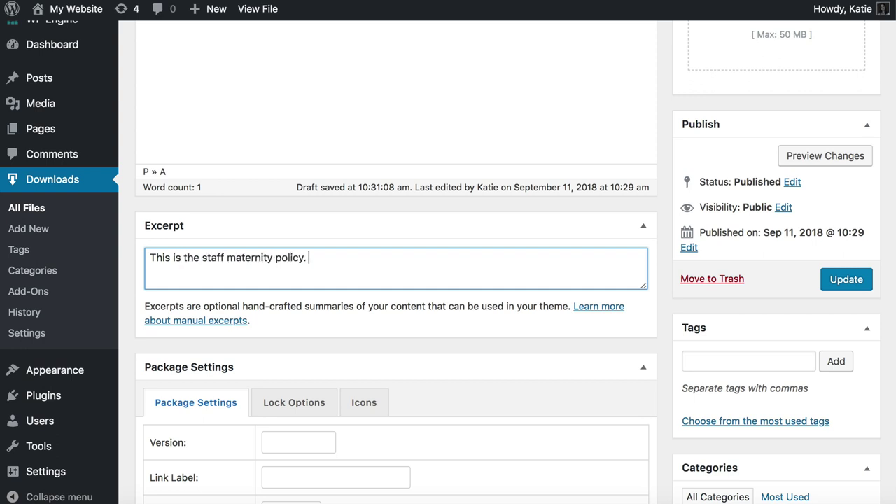
{"action": "type", "text": "."}
Step: Add the new tag "Maternity" to the file and assign it to the Policies category
{"action": "left_click", "coordinate": [719, 368]}
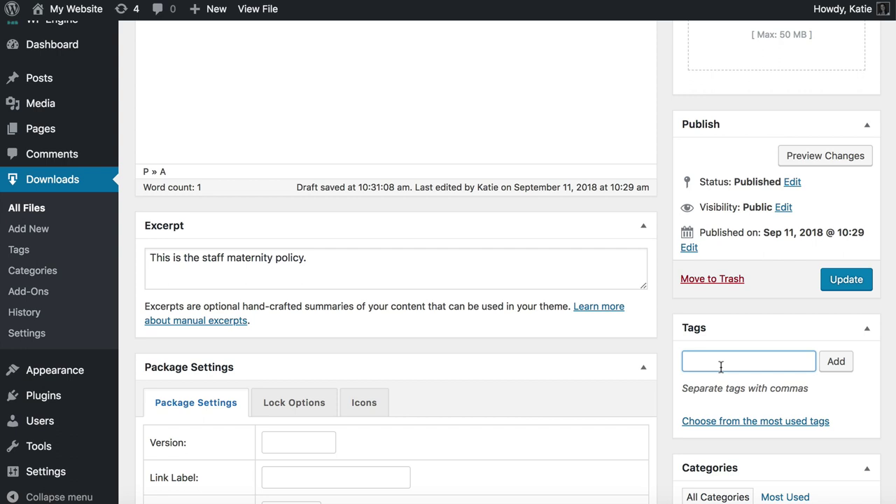
{"action": "scroll", "coordinate": [722, 367], "scroll_direction": "down", "scroll_amount": 5}
{"action": "left_click", "coordinate": [722, 250]}
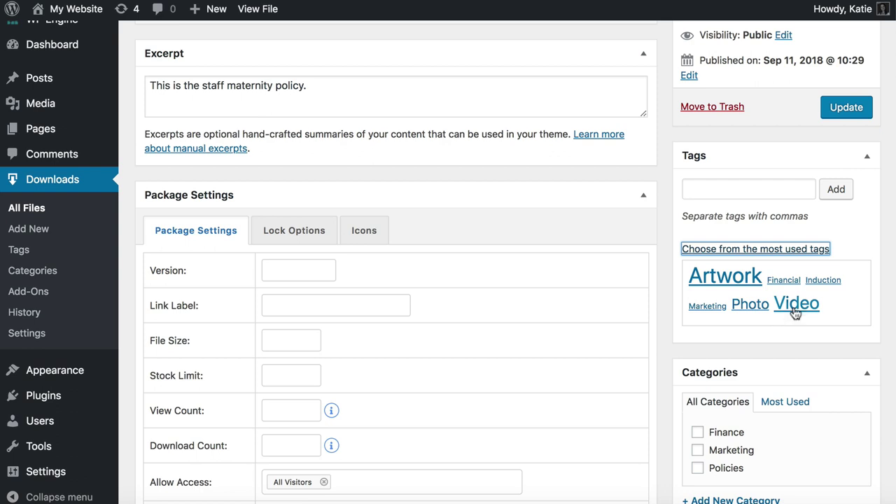
{"action": "left_click", "coordinate": [700, 188]}
{"action": "type", "text": "Maternity"}
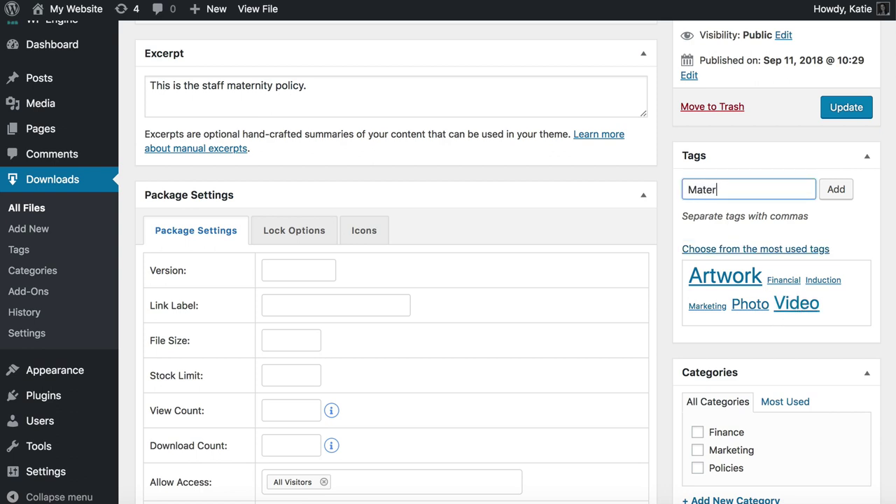
{"action": "left_click", "coordinate": [835, 191]}
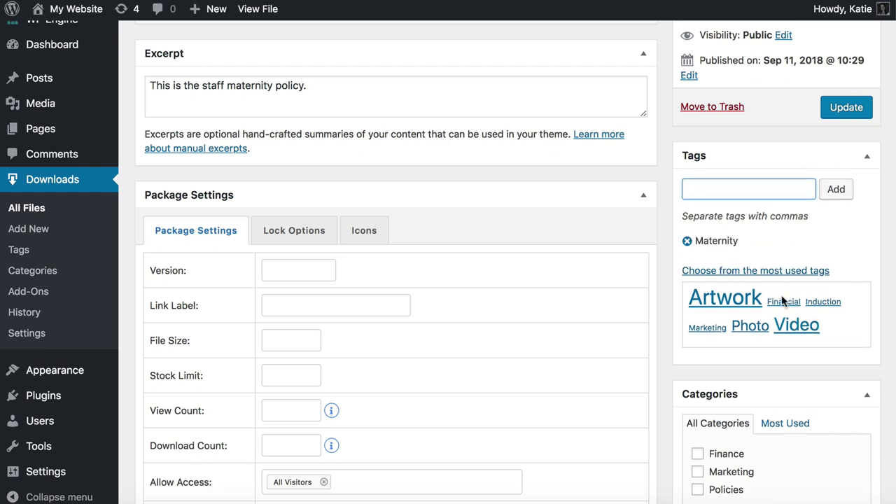
{"action": "scroll", "coordinate": [791, 302], "scroll_direction": "down", "scroll_amount": 2}
{"action": "left_click", "coordinate": [698, 395]}
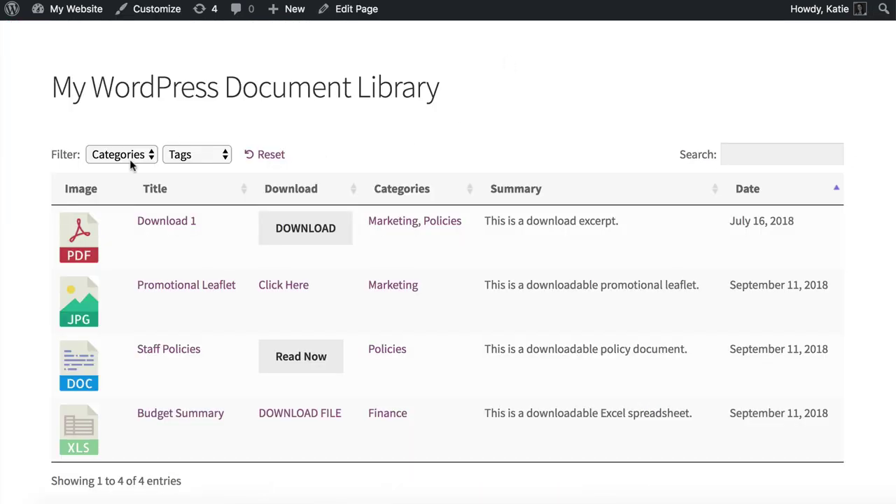
Step: Examine the category and tag filter choices above the table on the My WordPress Document Library page
{"action": "left_click", "coordinate": [131, 161]}
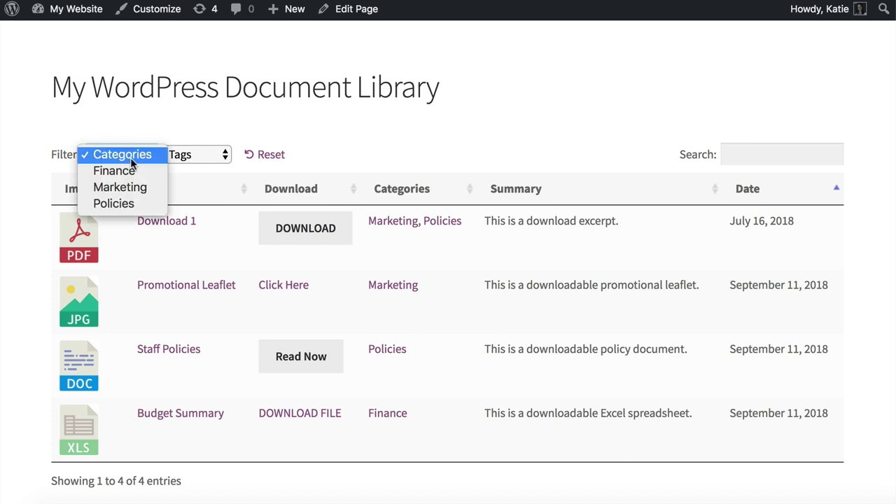
{"action": "left_click", "coordinate": [175, 154]}
{"action": "left_click", "coordinate": [172, 154]}
{"action": "left_click", "coordinate": [150, 154]}
{"action": "left_click", "coordinate": [141, 160]}
{"action": "left_click", "coordinate": [175, 154]}
{"action": "left_click", "coordinate": [175, 154]}
{"action": "left_click", "coordinate": [306, 58]}
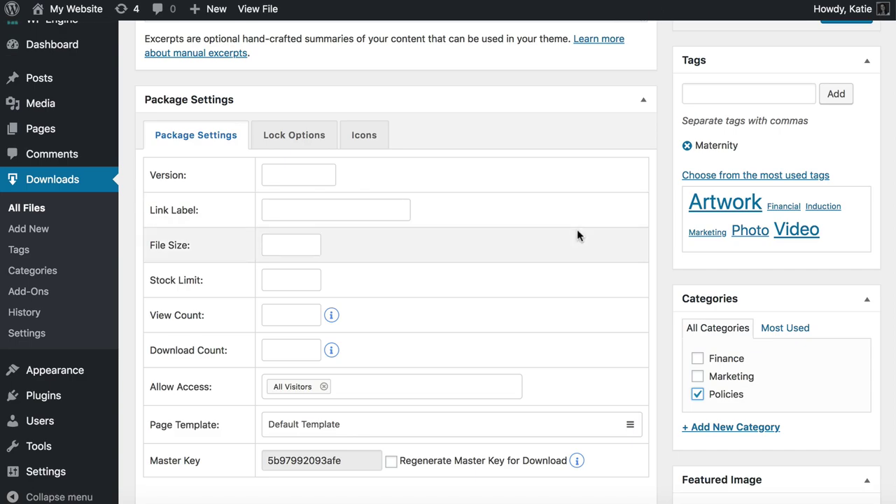
Step: Set the PDF.jpg icon from the media library as the file's featured image
{"action": "scroll", "coordinate": [577, 235], "scroll_direction": "down", "scroll_amount": 3}
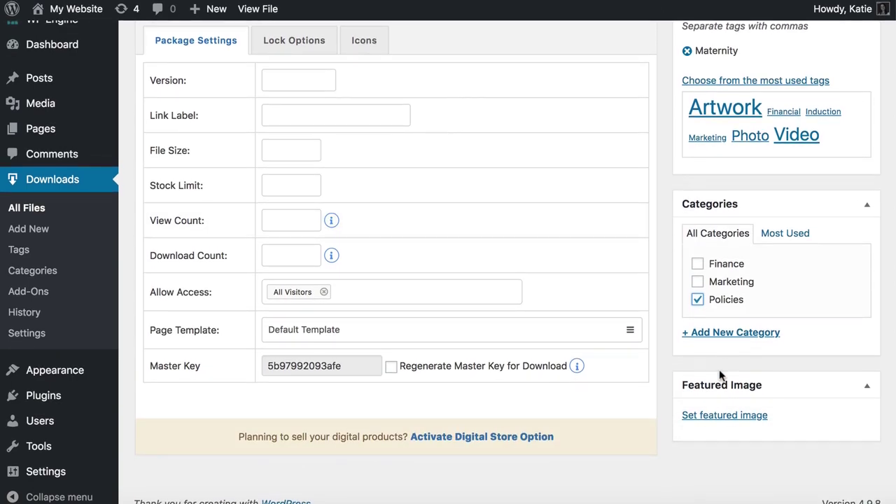
{"action": "left_click", "coordinate": [718, 420]}
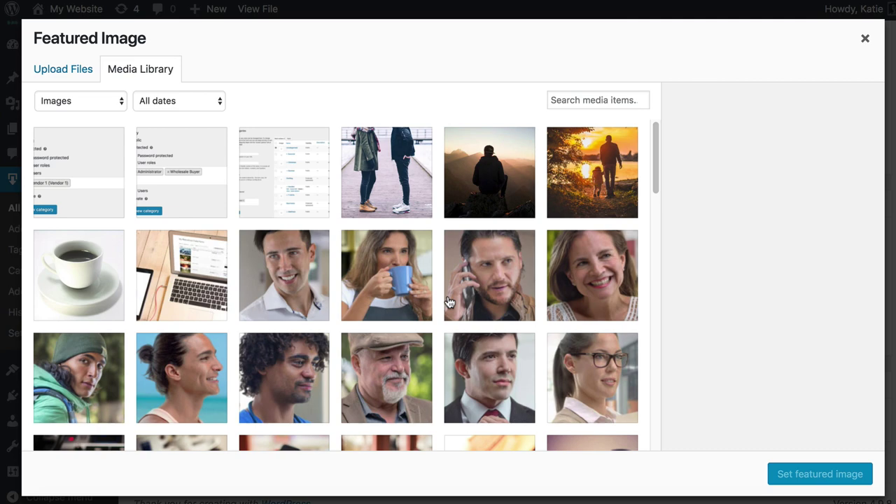
{"action": "scroll", "coordinate": [449, 302], "scroll_direction": "down", "scroll_amount": 10}
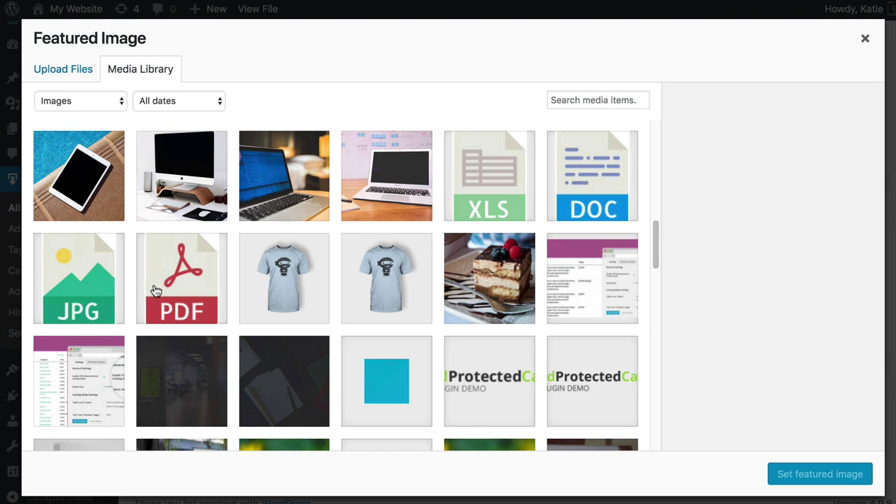
{"action": "left_click", "coordinate": [175, 276]}
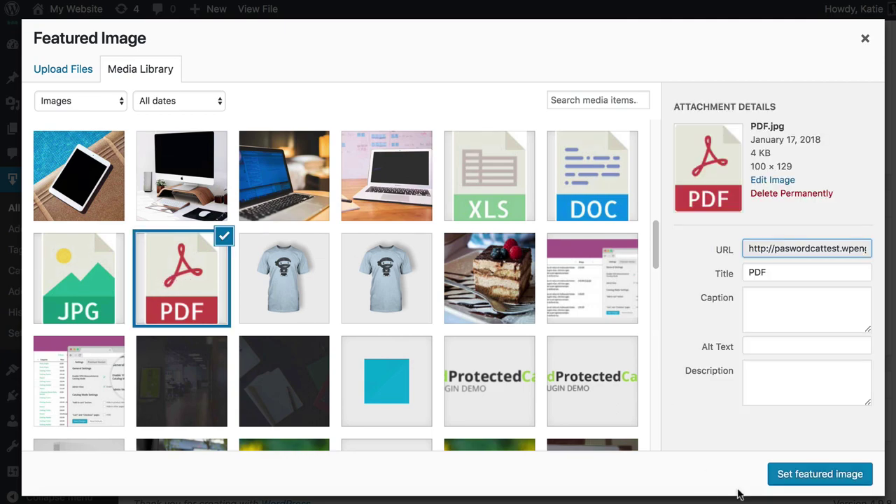
{"action": "left_click", "coordinate": [820, 474]}
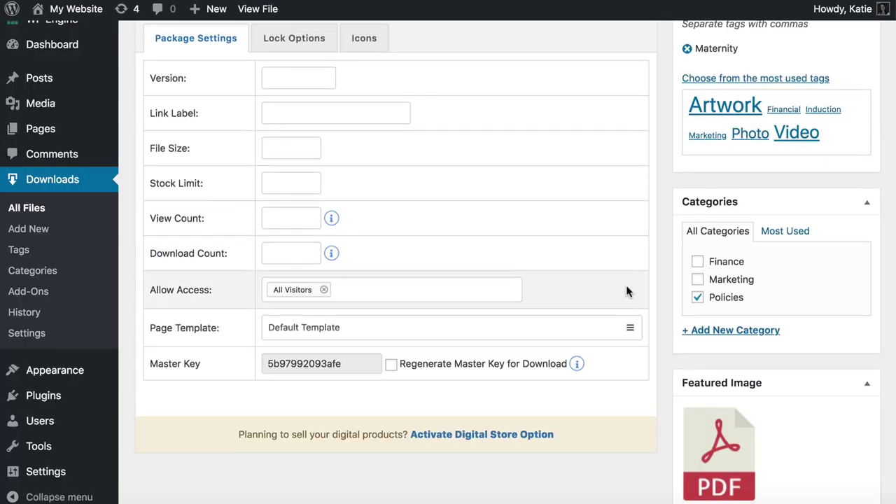
Step: Review the file's package settings, including the link label, download count and access options
{"action": "scroll", "coordinate": [626, 285], "scroll_direction": "down", "scroll_amount": 2}
{"action": "scroll", "coordinate": [626, 285], "scroll_direction": "up", "scroll_amount": 5}
{"action": "scroll", "coordinate": [626, 285], "scroll_direction": "down", "scroll_amount": 3}
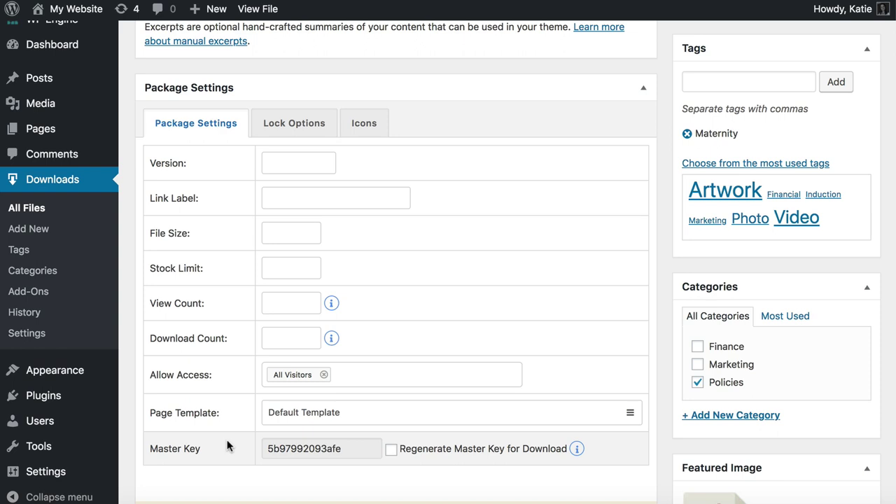
{"action": "scroll", "coordinate": [227, 440], "scroll_direction": "up", "scroll_amount": 1}
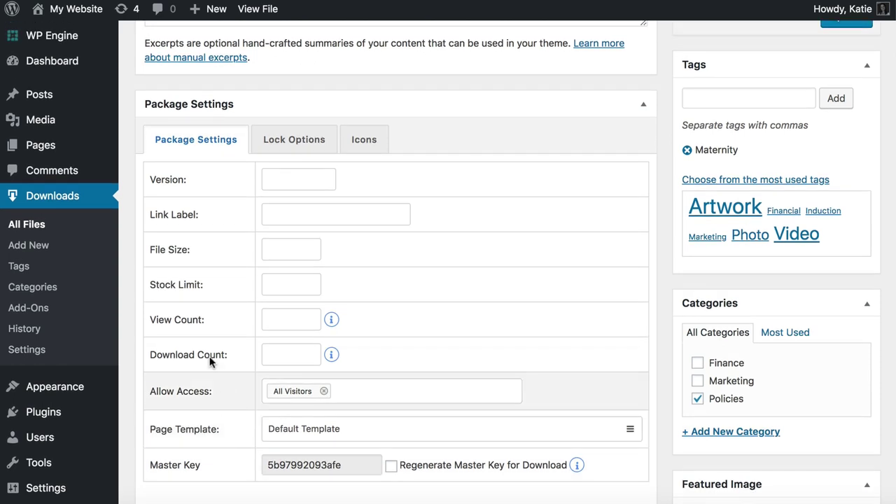
{"action": "left_click", "coordinate": [291, 214]}
{"action": "left_click", "coordinate": [228, 221]}
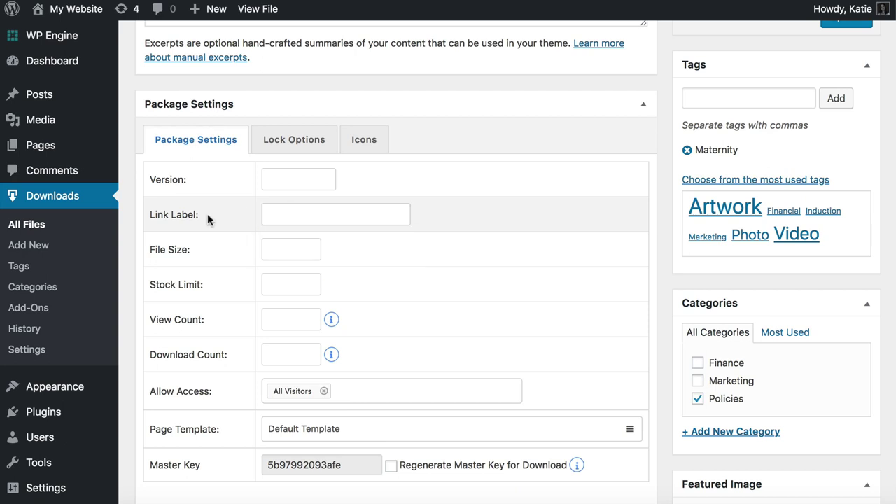
Step: Check the Maternity Policy file's content and excerpt, and update the published file
{"action": "scroll", "coordinate": [207, 214], "scroll_direction": "up", "scroll_amount": 6}
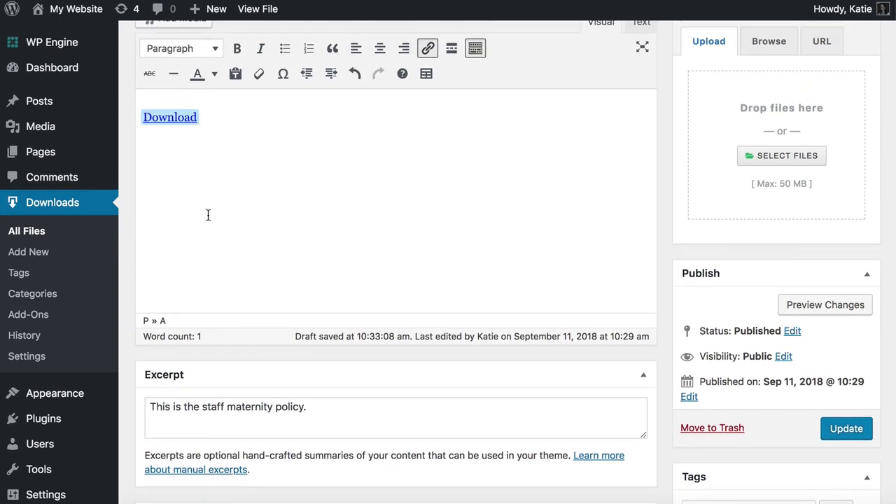
{"action": "left_click", "coordinate": [238, 127]}
{"action": "left_click", "coordinate": [340, 418]}
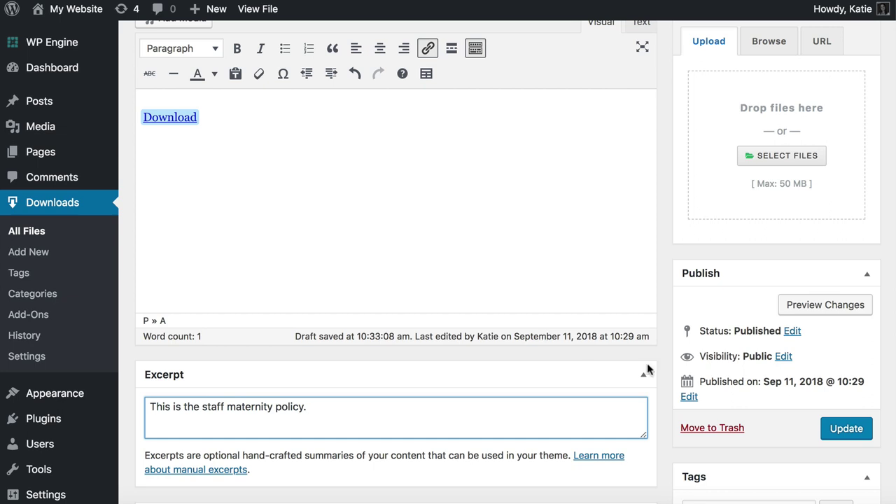
{"action": "left_click", "coordinate": [847, 429]}
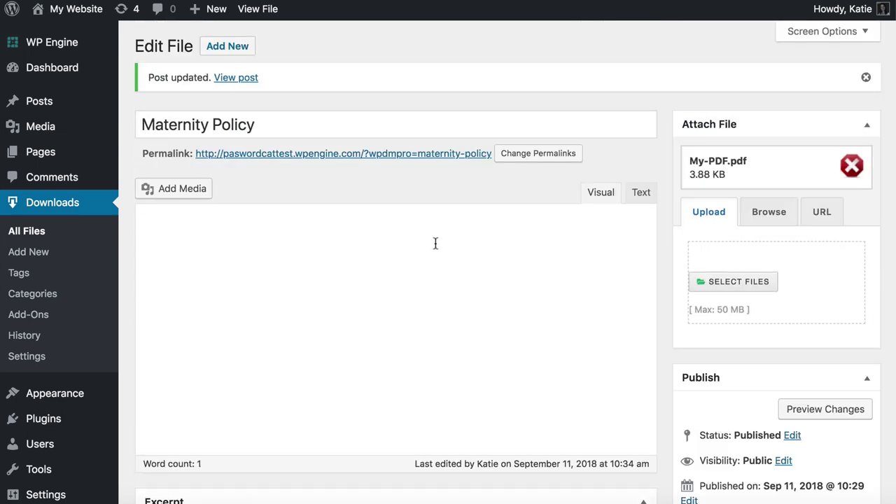
Step: Open the list of all download files and review their images, tags and categories
{"action": "left_click", "coordinate": [43, 204]}
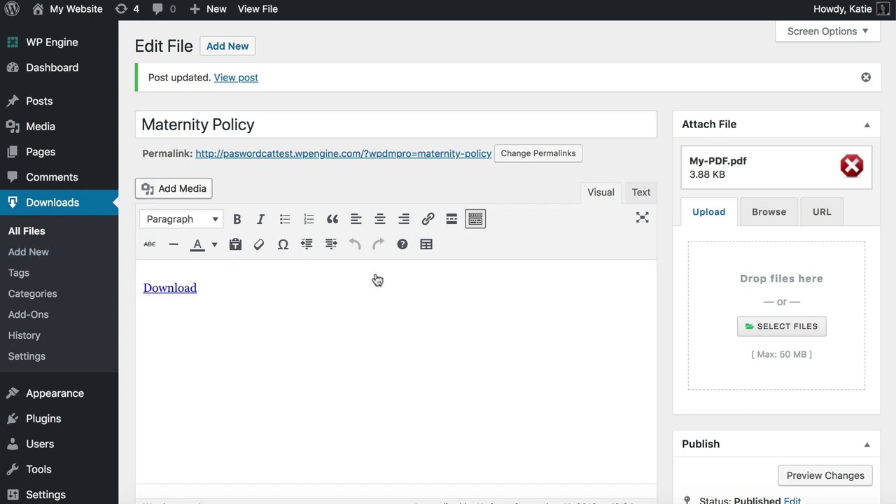
{"action": "scroll", "coordinate": [354, 318], "scroll_direction": "down", "scroll_amount": 2}
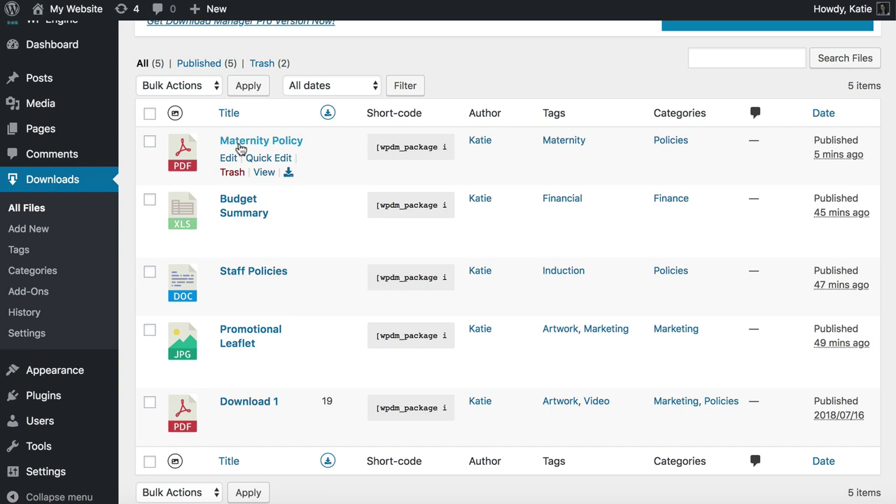
{"action": "scroll", "coordinate": [239, 149], "scroll_direction": "up", "scroll_amount": 2}
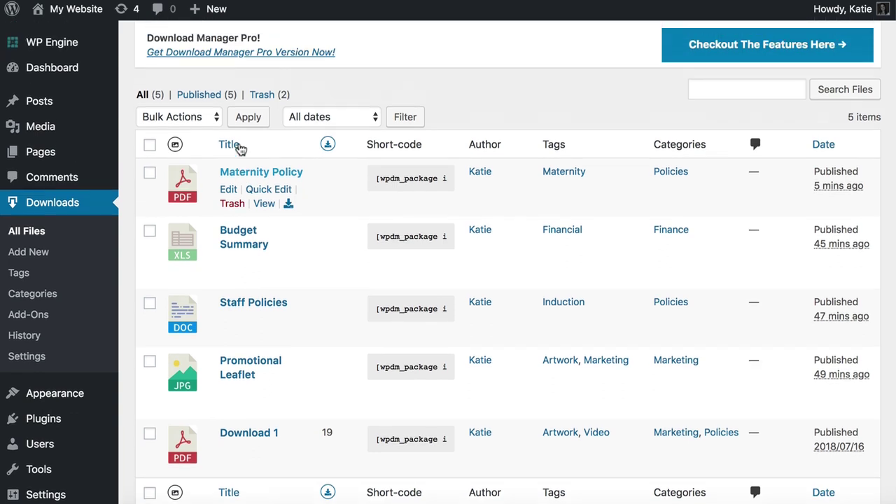
{"action": "scroll", "coordinate": [262, 316], "scroll_direction": "down", "scroll_amount": 3}
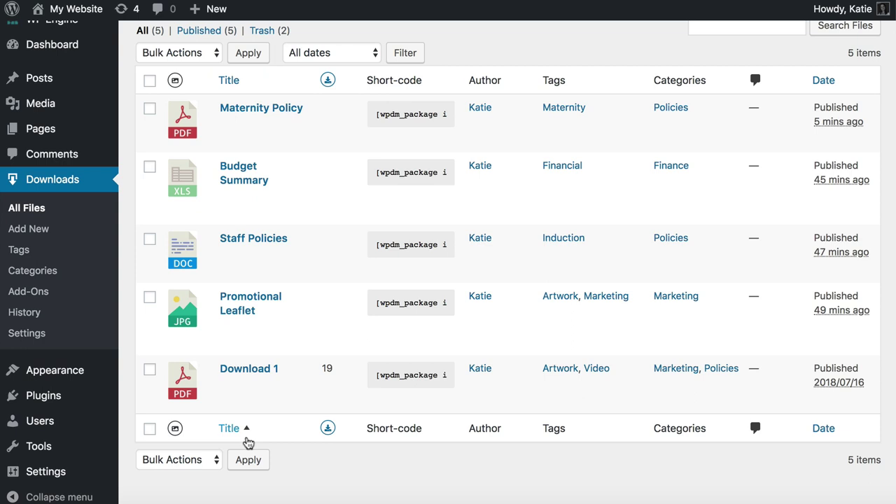
{"action": "scroll", "coordinate": [248, 442], "scroll_direction": "down", "scroll_amount": 1}
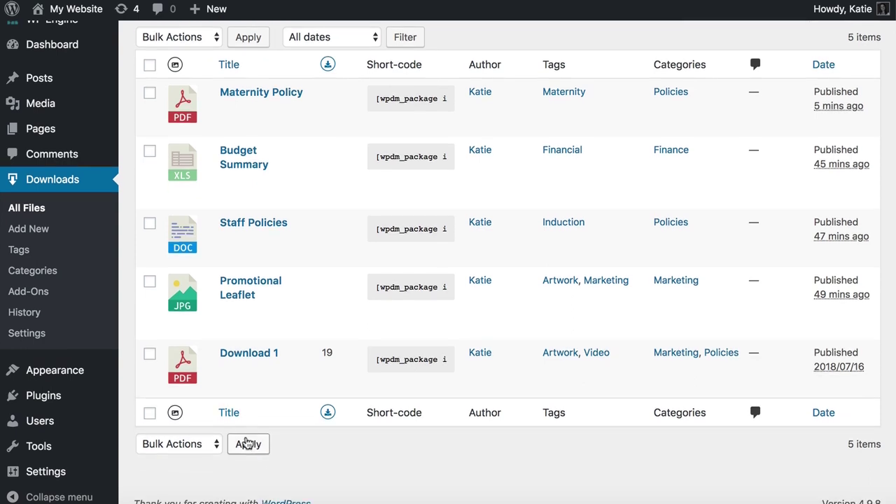
Step: Open the Posts Table Pro settings and view the default post type and table content options
{"action": "mouse_move", "coordinate": [31, 472]}
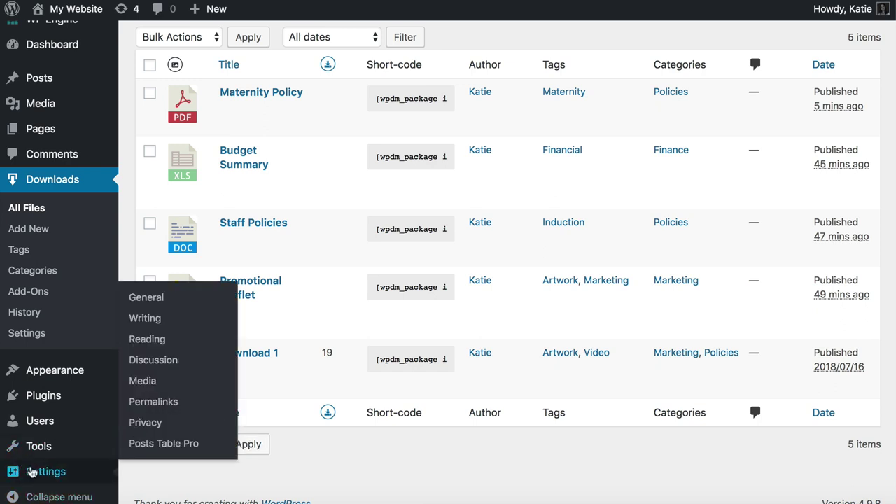
{"action": "left_click", "coordinate": [167, 444]}
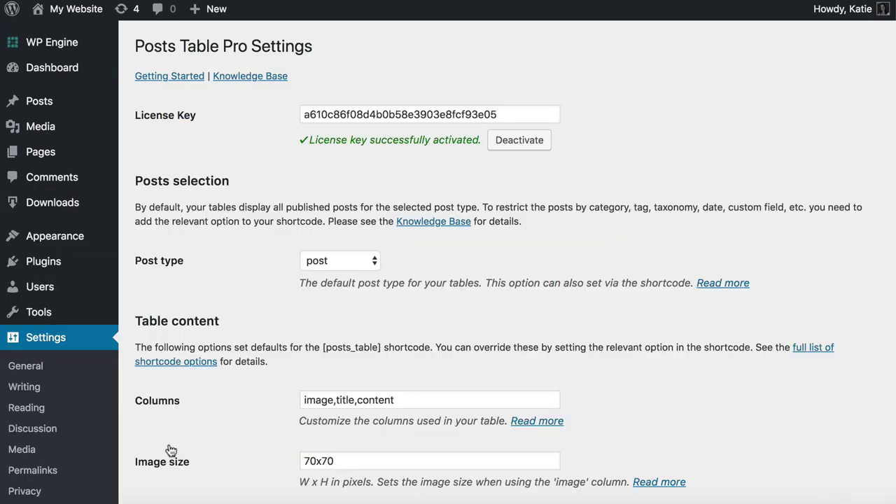
{"action": "scroll", "coordinate": [241, 399], "scroll_direction": "down", "scroll_amount": 4}
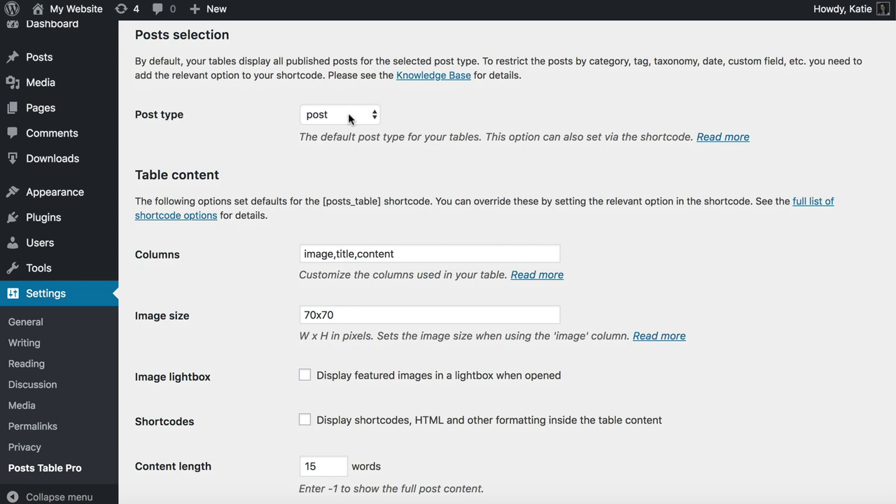
Step: Set the default post type for the tables to wpdmpro
{"action": "mouse_move", "coordinate": [35, 60]}
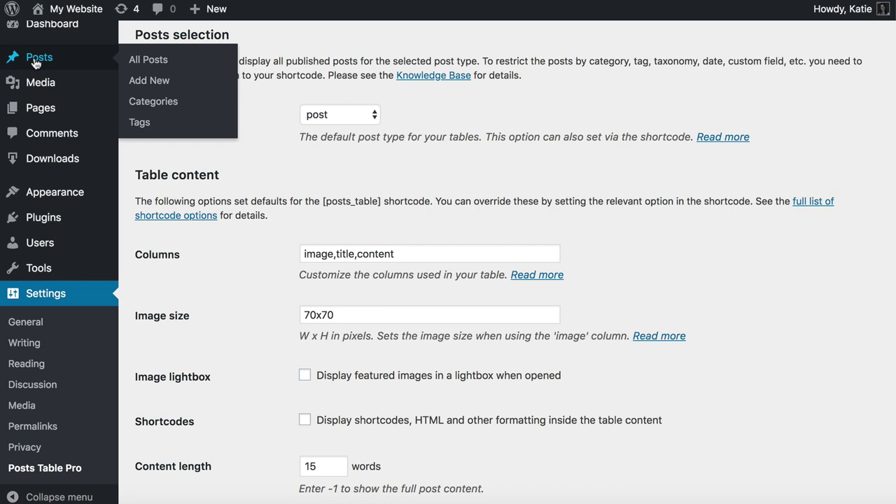
{"action": "left_click", "coordinate": [319, 113]}
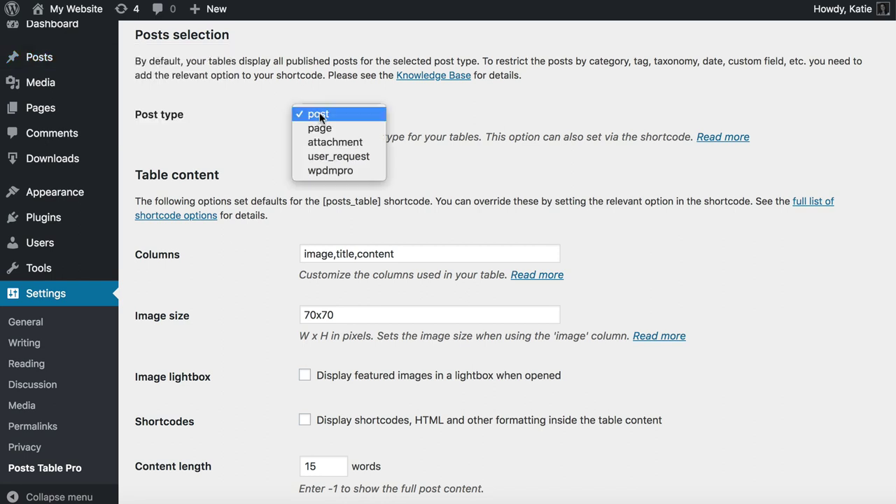
{"action": "left_click", "coordinate": [341, 172]}
{"action": "mouse_move", "coordinate": [56, 163]}
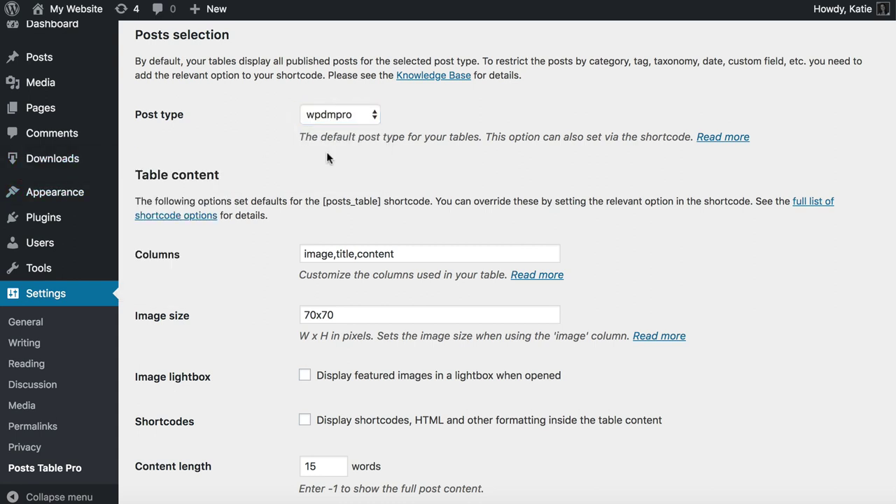
Step: Replace the default table columns with image:File Type,title,content:Download
{"action": "scroll", "coordinate": [326, 151], "scroll_direction": "down", "scroll_amount": 5}
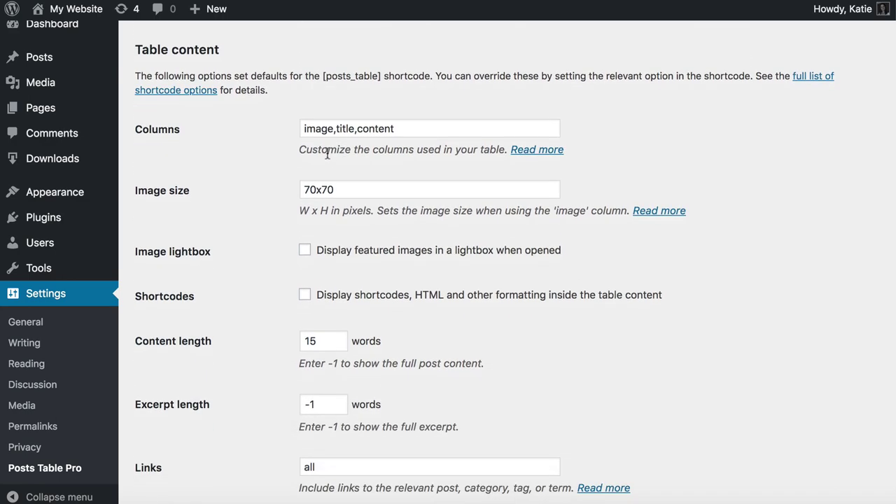
{"action": "left_click", "coordinate": [413, 127]}
{"action": "left_click_drag", "start_coordinate": [413, 128], "coordinate": [274, 128]}
{"action": "left_click", "coordinate": [248, 132]}
{"action": "left_click_drag", "start_coordinate": [460, 131], "coordinate": [287, 128]}
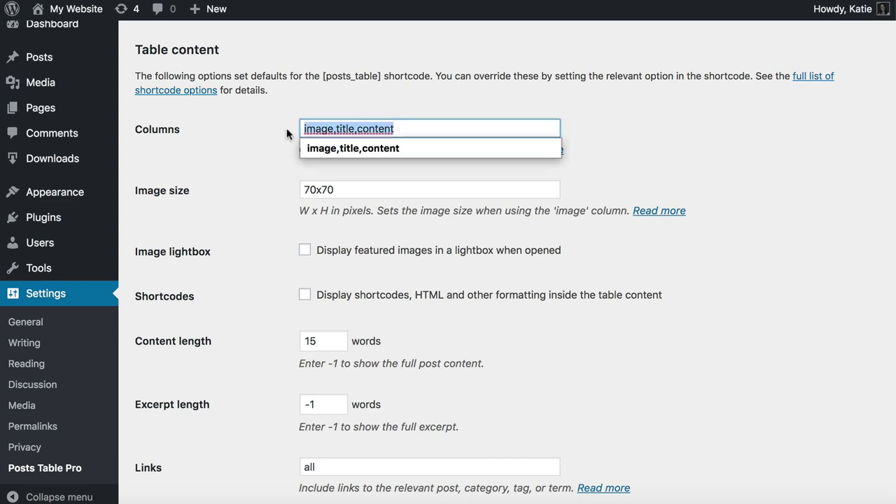
{"action": "key", "text": "BackSpace"}
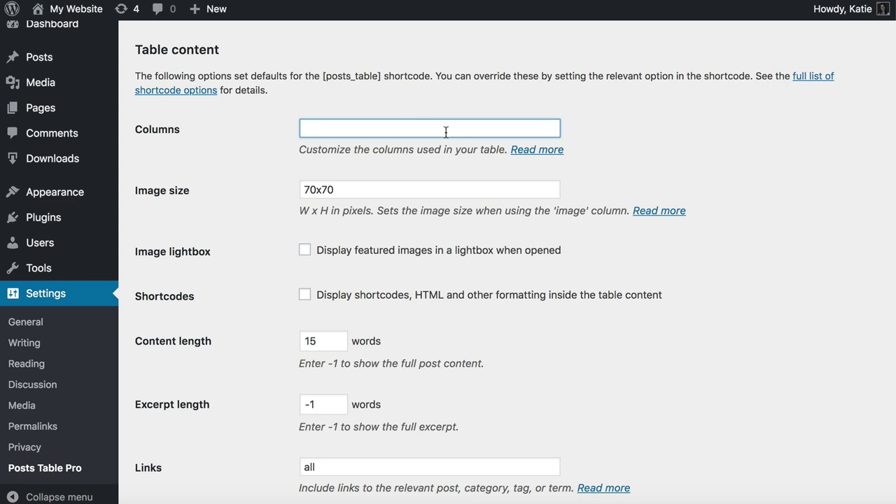
{"action": "type", "text": "image"}
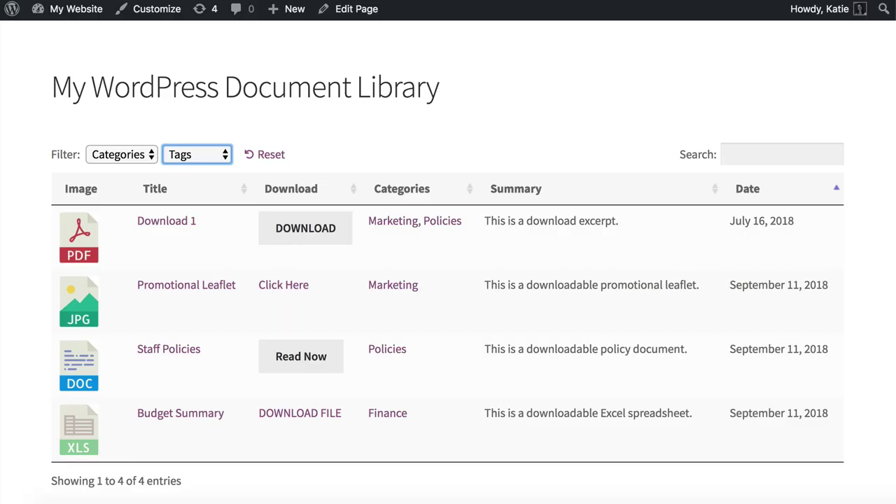
{"action": "double_click", "coordinate": [70, 191]}
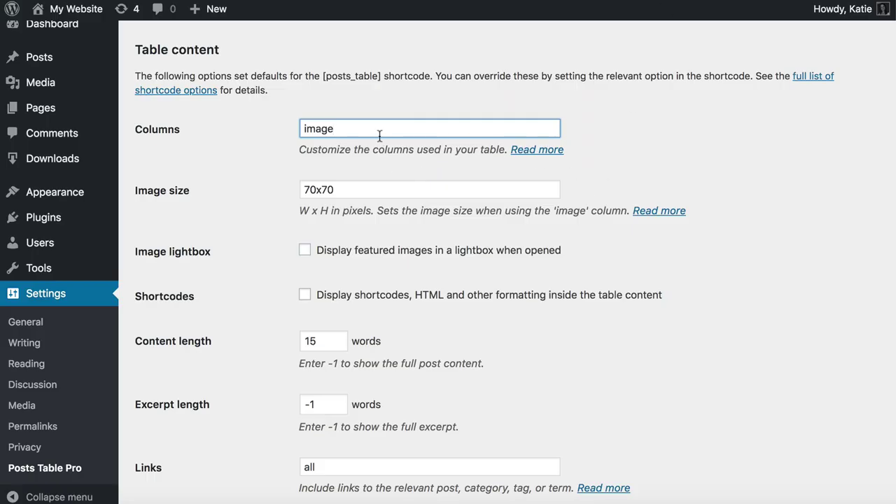
{"action": "type", "text": ":File Type,title,"}
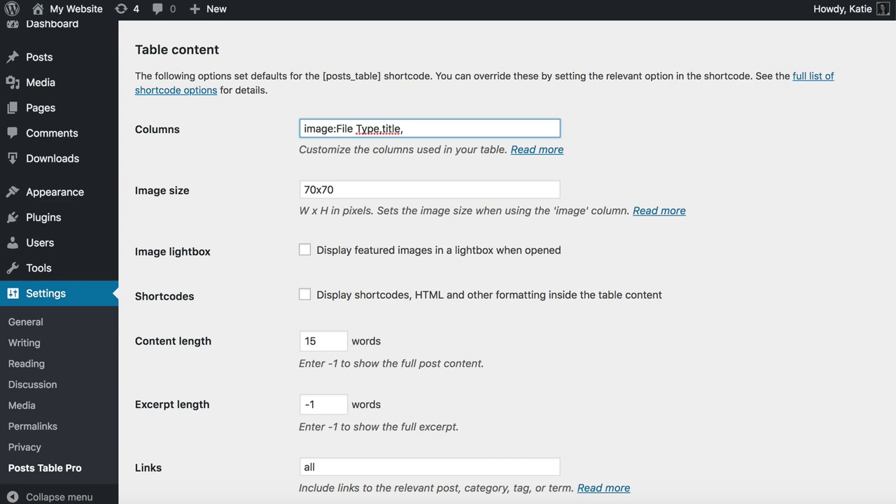
{"action": "type", "text": "content:Download"}
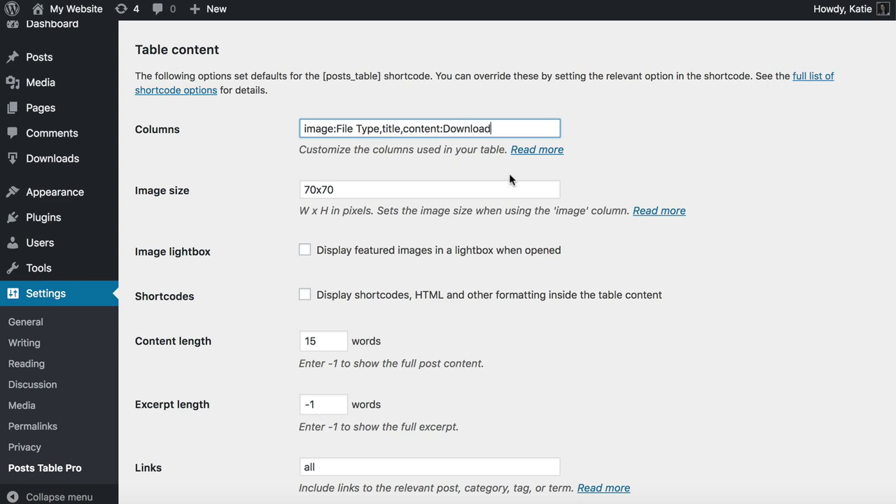
Step: Extend the column list with tax:wpdmcategory,excerpt,date
{"action": "type", "text": ",tax:"}
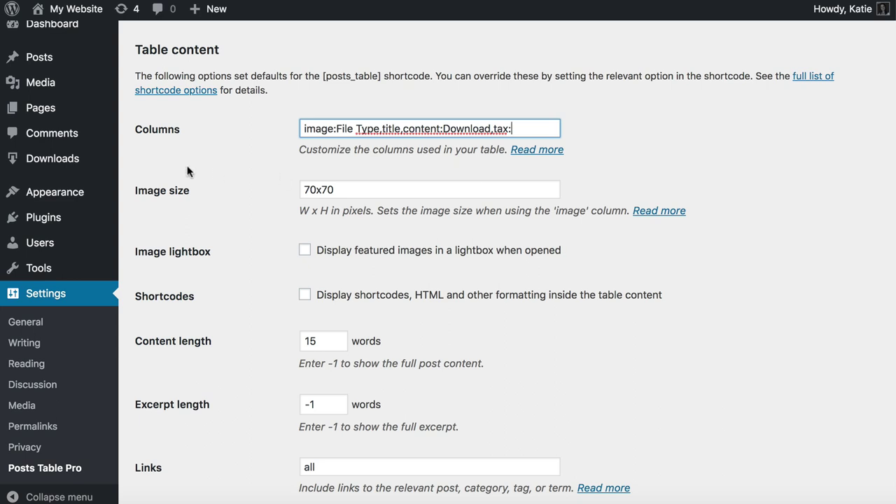
{"action": "mouse_move", "coordinate": [47, 161]}
{"action": "type", "text": "wp"}
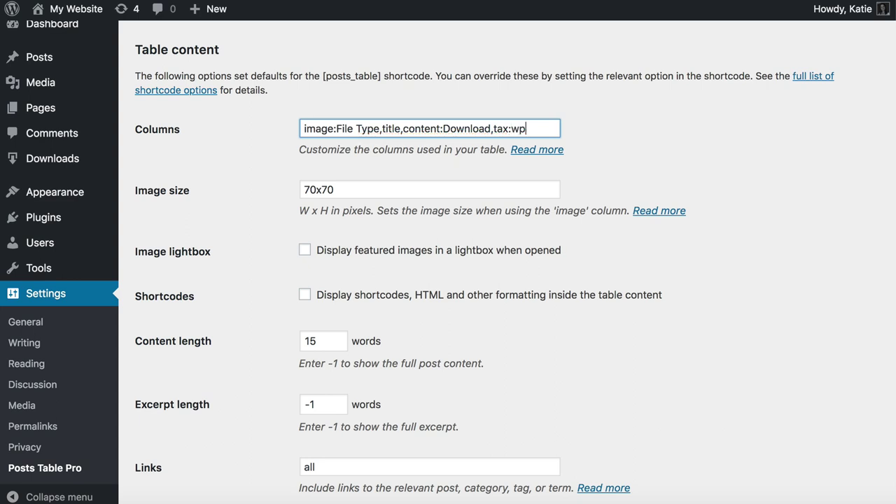
{"action": "type", "text": "dmcategory"}
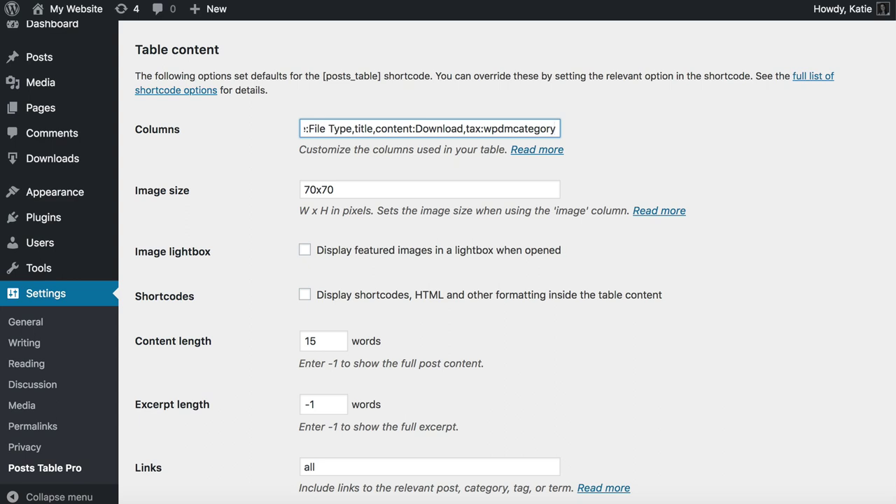
{"action": "type", "text": ","}
{"action": "type", "text": "excer"}
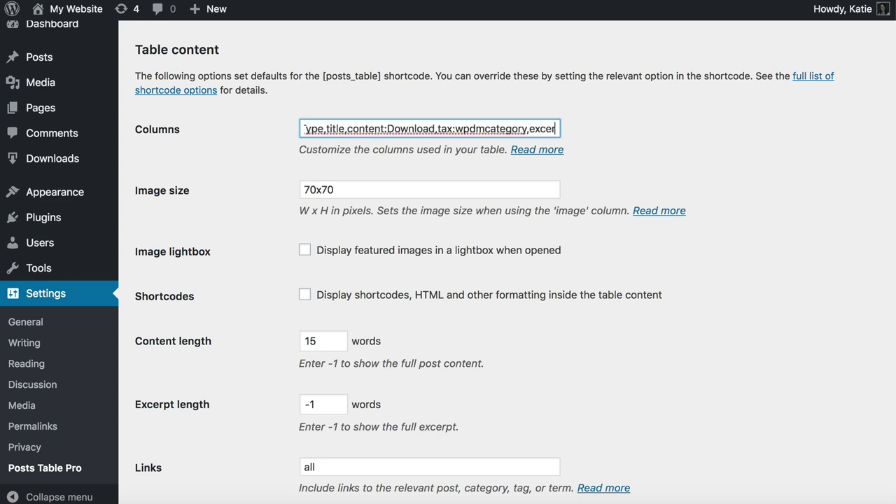
{"action": "type", "text": "pt,date"}
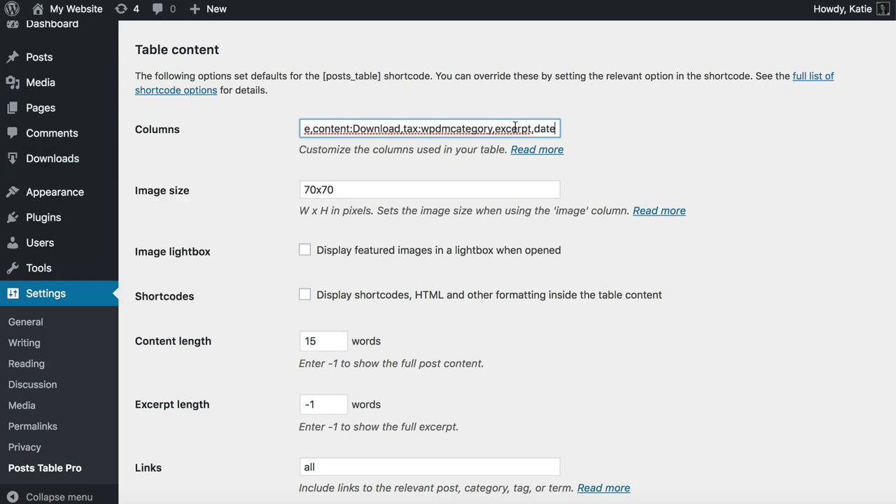
Step: Enable the display of shortcodes, HTML and other formatting inside the table content
{"action": "scroll", "coordinate": [433, 227], "scroll_direction": "down", "scroll_amount": 3}
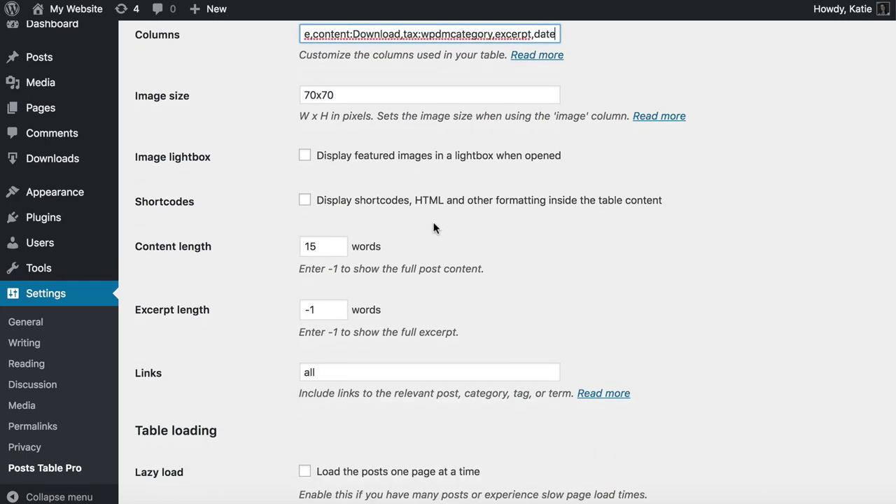
{"action": "scroll", "coordinate": [434, 228], "scroll_direction": "down", "scroll_amount": 2}
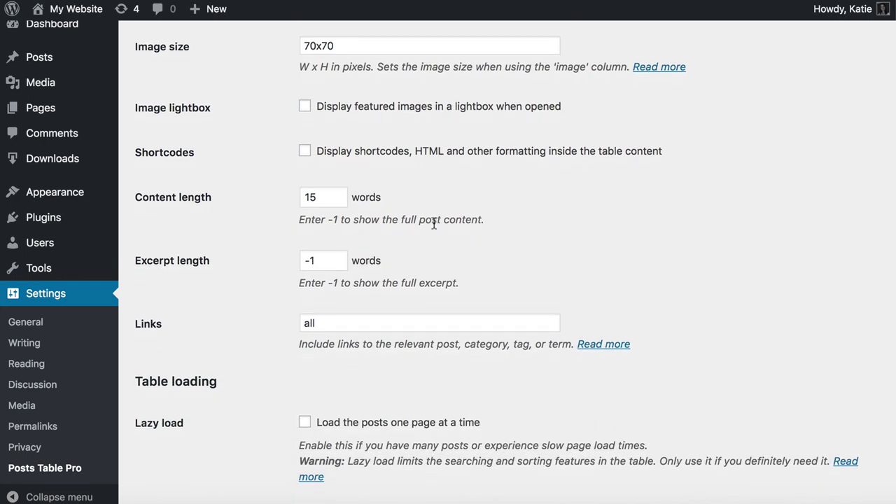
{"action": "left_click", "coordinate": [306, 152]}
{"action": "left_click", "coordinate": [306, 152]}
{"action": "left_click", "coordinate": [309, 155]}
Step: Set the table's Links option to none
{"action": "scroll", "coordinate": [315, 262], "scroll_direction": "down", "scroll_amount": 3}
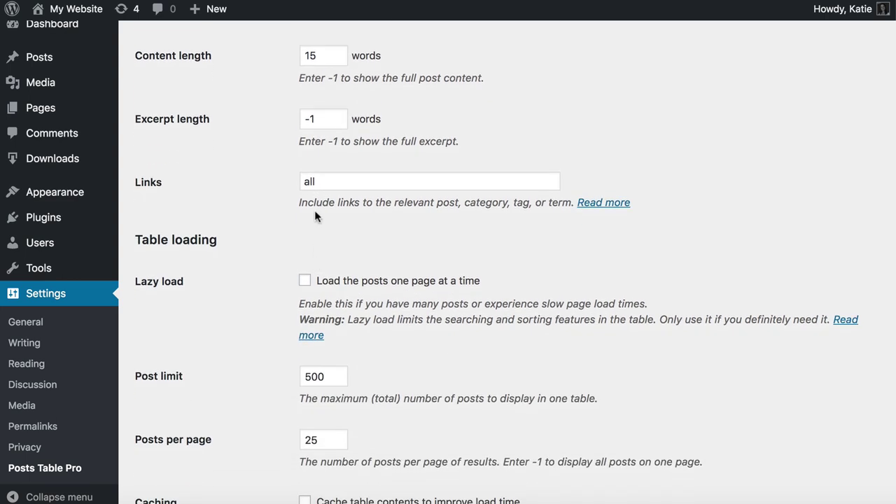
{"action": "double_click", "coordinate": [324, 180]}
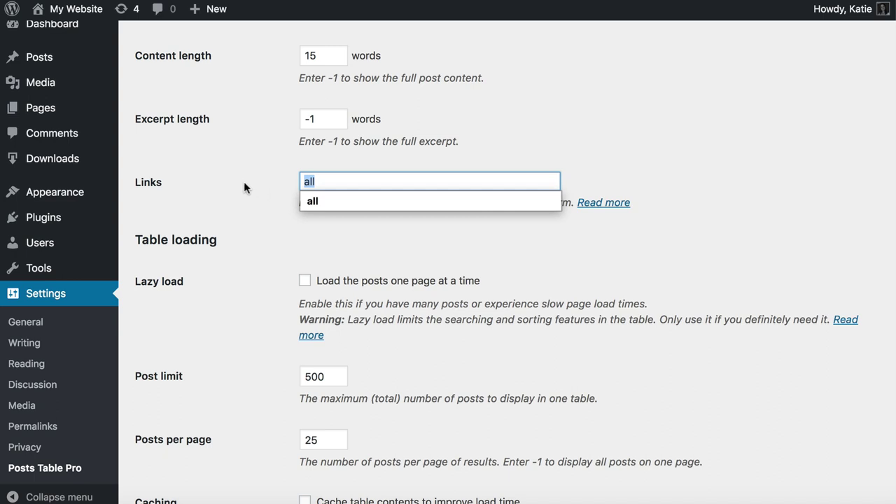
{"action": "left_click", "coordinate": [244, 181]}
{"action": "mouse_move", "coordinate": [54, 162]}
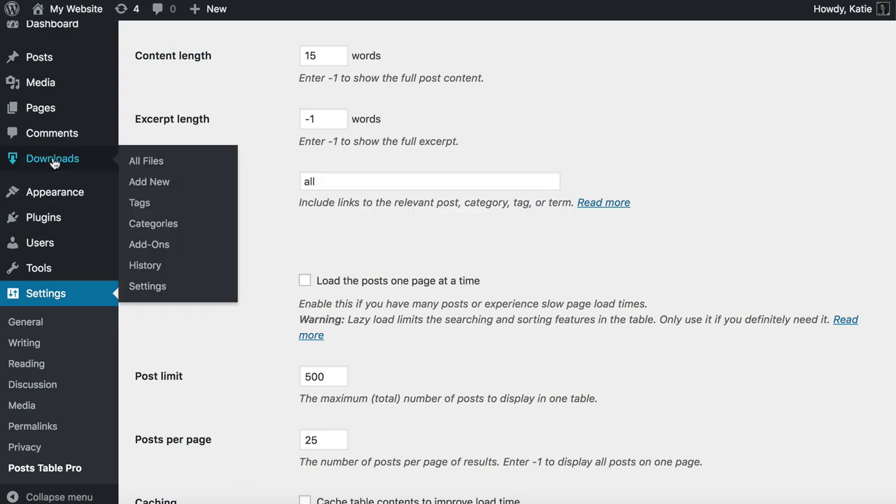
{"action": "double_click", "coordinate": [319, 182]}
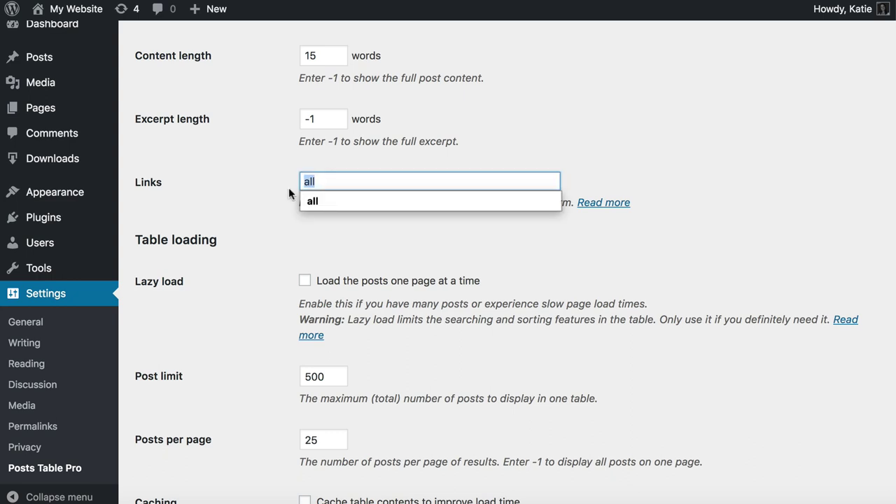
{"action": "key", "text": "Escape"}
{"action": "left_click", "coordinate": [217, 190]}
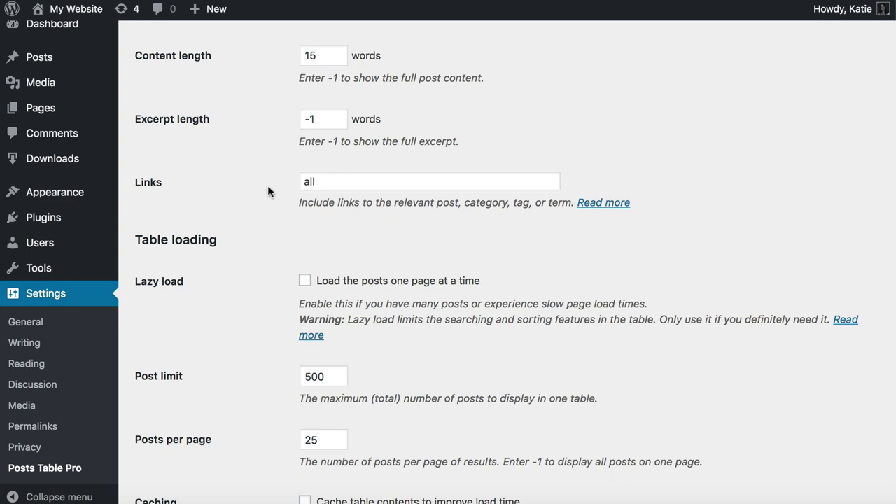
{"action": "left_click", "coordinate": [311, 182]}
{"action": "double_click", "coordinate": [321, 182]}
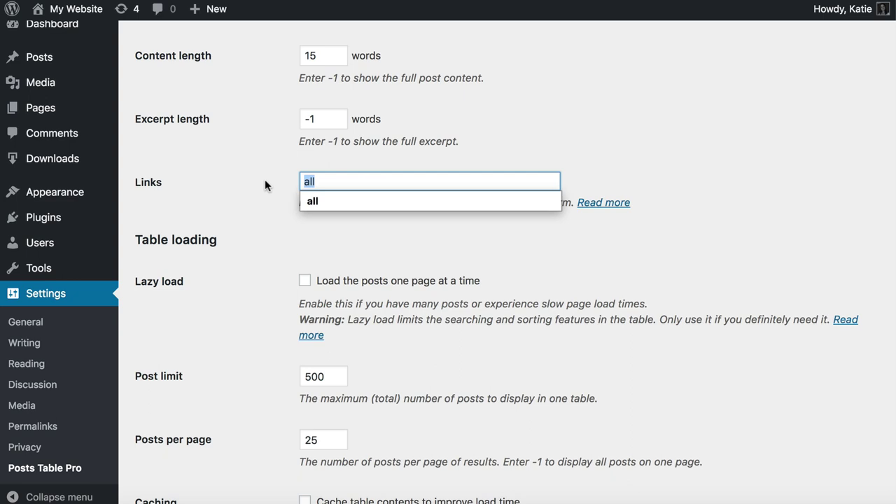
{"action": "type", "text": "none"}
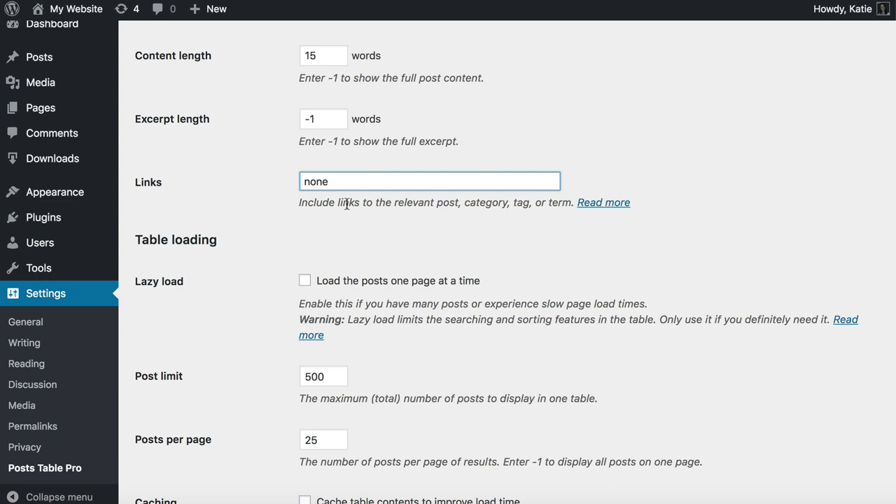
Step: Review the table loading options, including post limit and posts per page, and the sorting and table control options
{"action": "scroll", "coordinate": [346, 204], "scroll_direction": "down", "scroll_amount": 5}
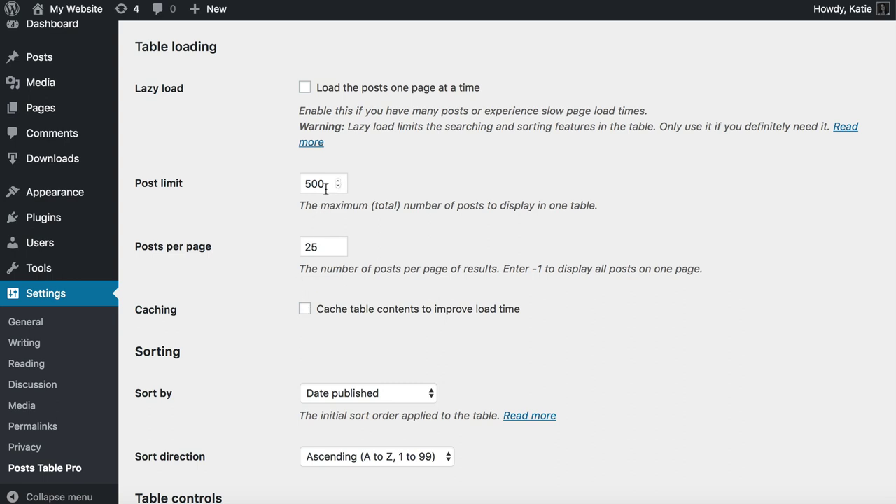
{"action": "left_click", "coordinate": [326, 250]}
{"action": "left_click", "coordinate": [265, 270]}
{"action": "scroll", "coordinate": [265, 270], "scroll_direction": "down", "scroll_amount": 4}
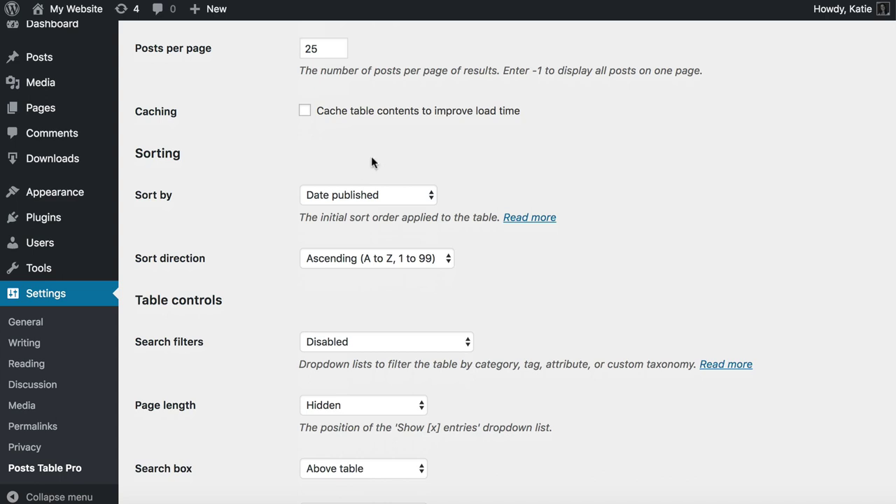
{"action": "scroll", "coordinate": [371, 161], "scroll_direction": "down", "scroll_amount": 3}
{"action": "scroll", "coordinate": [382, 163], "scroll_direction": "down", "scroll_amount": 2}
{"action": "scroll", "coordinate": [382, 165], "scroll_direction": "down", "scroll_amount": 1}
{"action": "scroll", "coordinate": [382, 163], "scroll_direction": "down", "scroll_amount": 1}
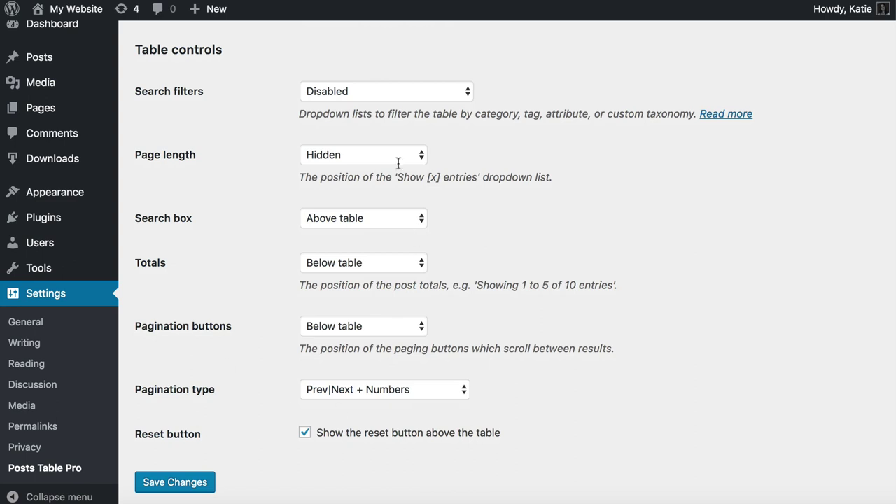
Step: Examine the search filter choices and the Categories and Tags filters on the finished document library page
{"action": "left_click", "coordinate": [385, 92]}
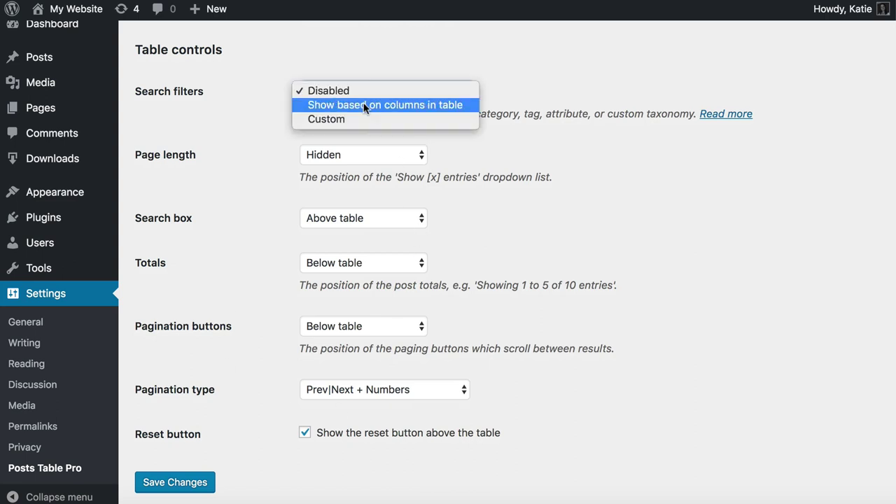
{"action": "left_click", "coordinate": [363, 92]}
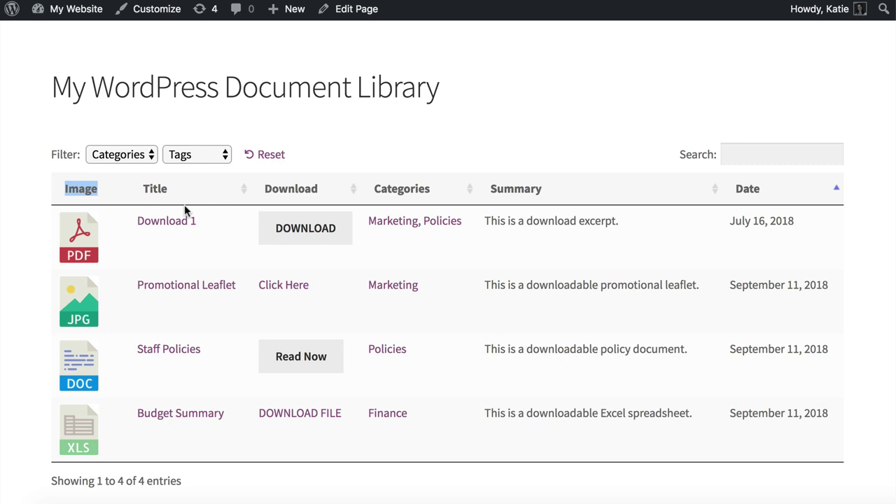
{"action": "left_click", "coordinate": [118, 154]}
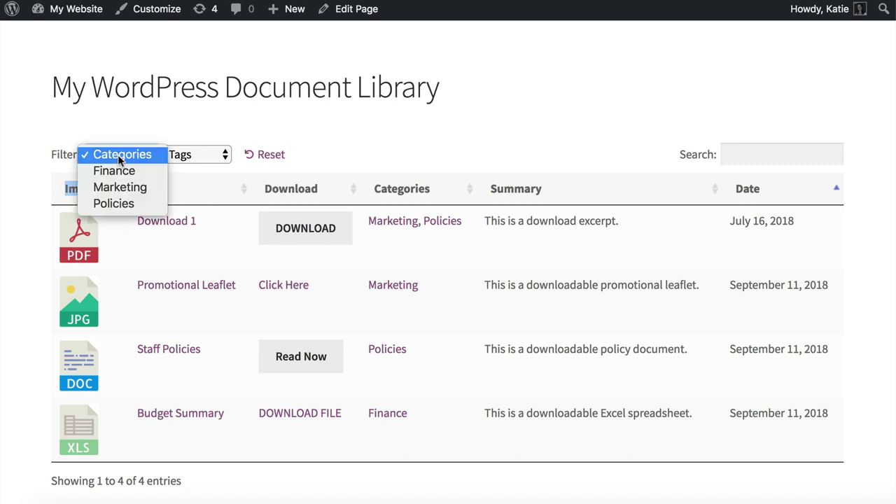
{"action": "left_click", "coordinate": [192, 159]}
{"action": "left_click", "coordinate": [193, 159]}
{"action": "left_click", "coordinate": [193, 157]}
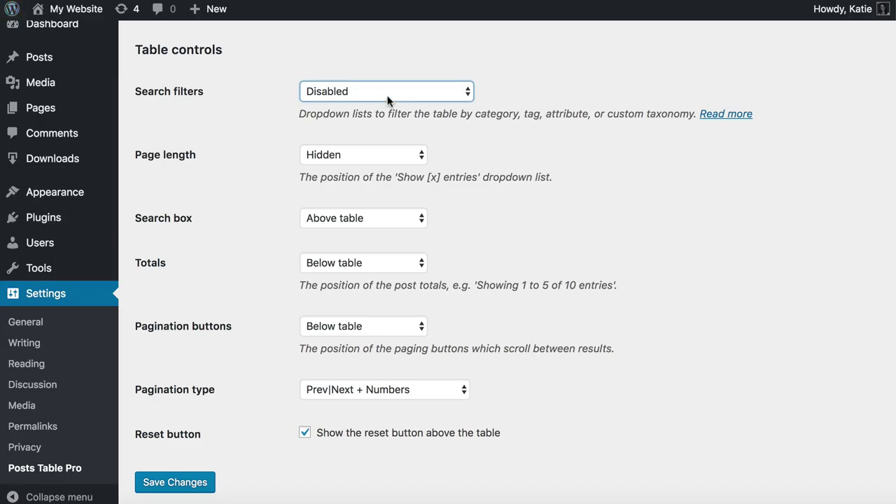
Step: Set the search filters to Custom and enter tax:wpdmcategory,tags as the custom filters
{"action": "left_click", "coordinate": [390, 96]}
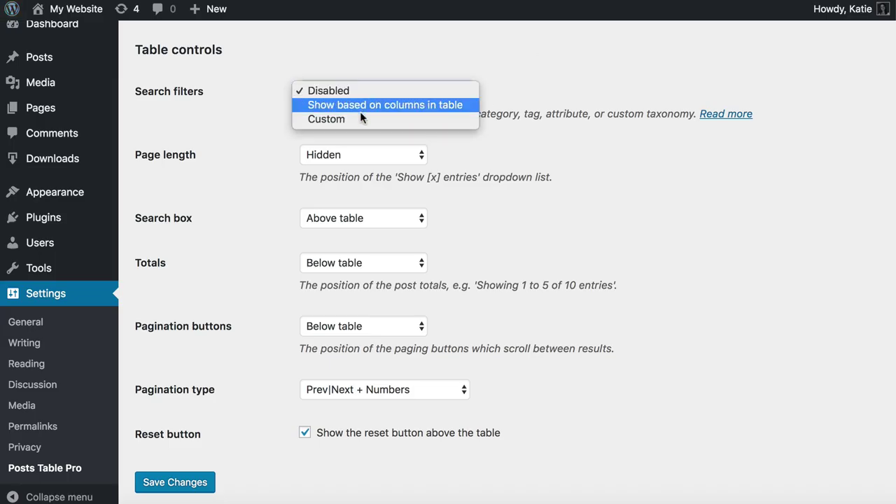
{"action": "left_click", "coordinate": [360, 117]}
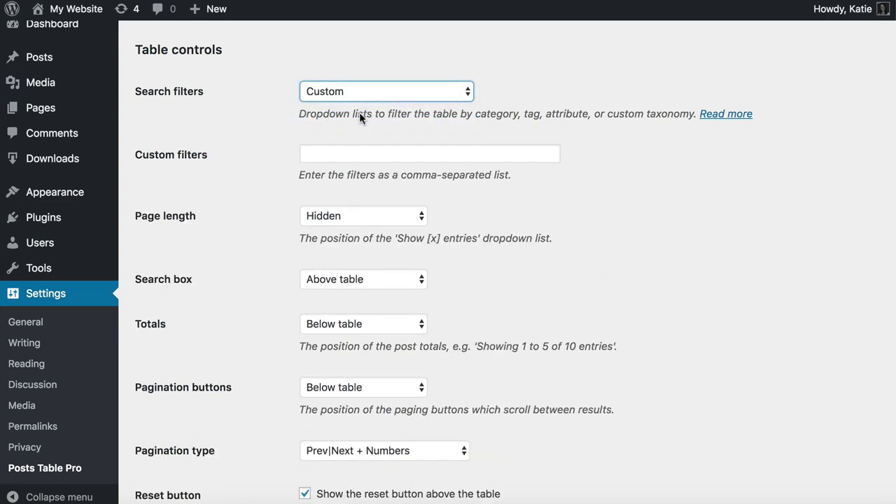
{"action": "left_click", "coordinate": [317, 154]}
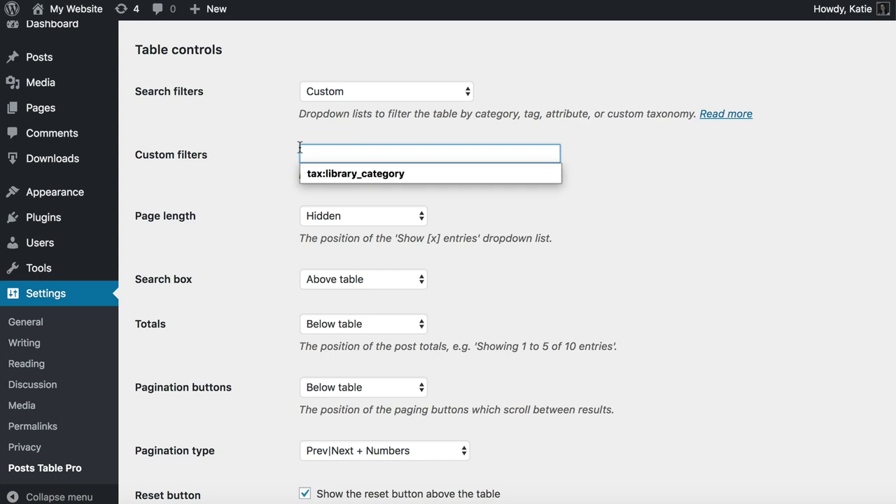
{"action": "left_click", "coordinate": [276, 148]}
{"action": "left_click", "coordinate": [321, 154]}
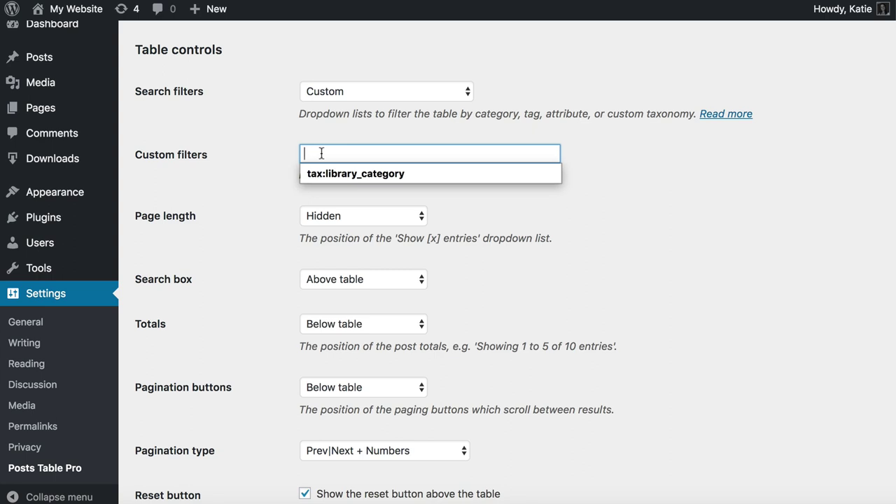
{"action": "type", "text": "tax:"}
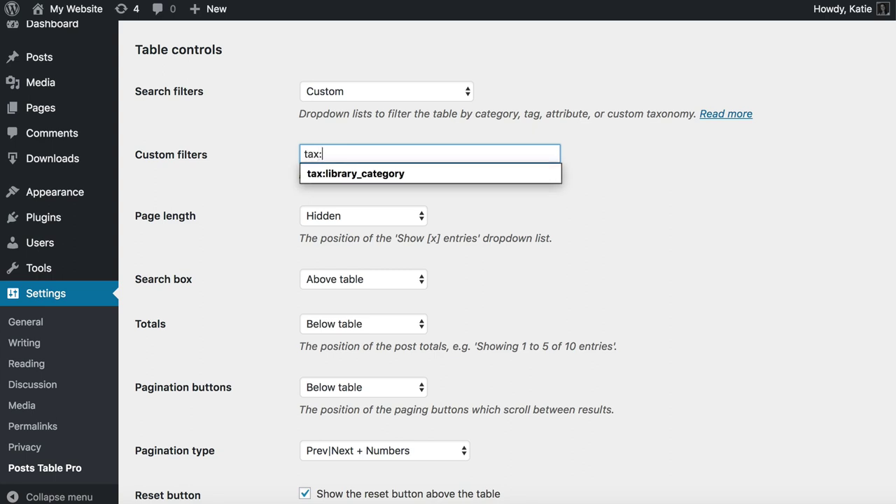
{"action": "type", "text": "w"}
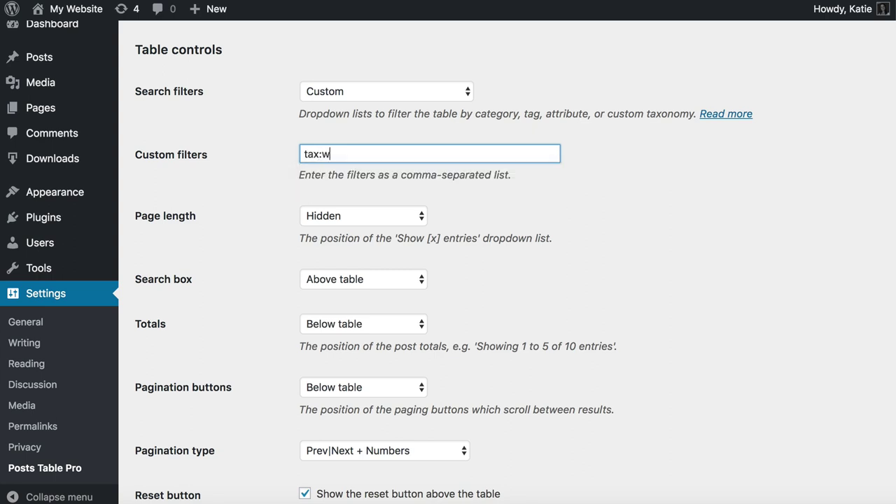
{"action": "type", "text": "pdmcategory,tags"}
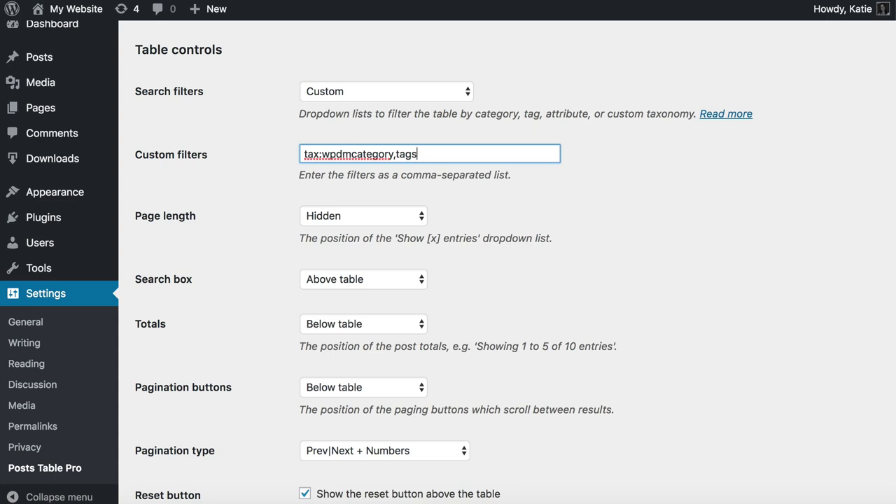
{"action": "type", "text": ",tax:mycustomtaxonomy"}
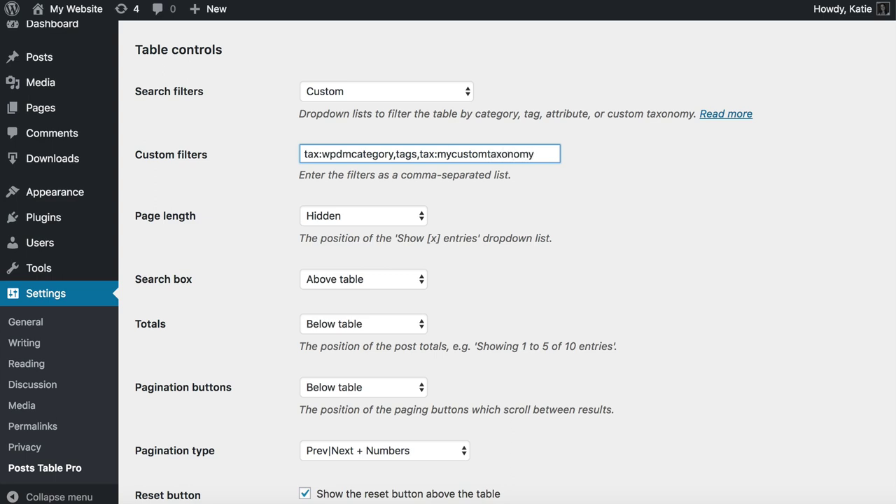
{"action": "left_click_drag", "start_coordinate": [438, 154], "coordinate": [609, 160]}
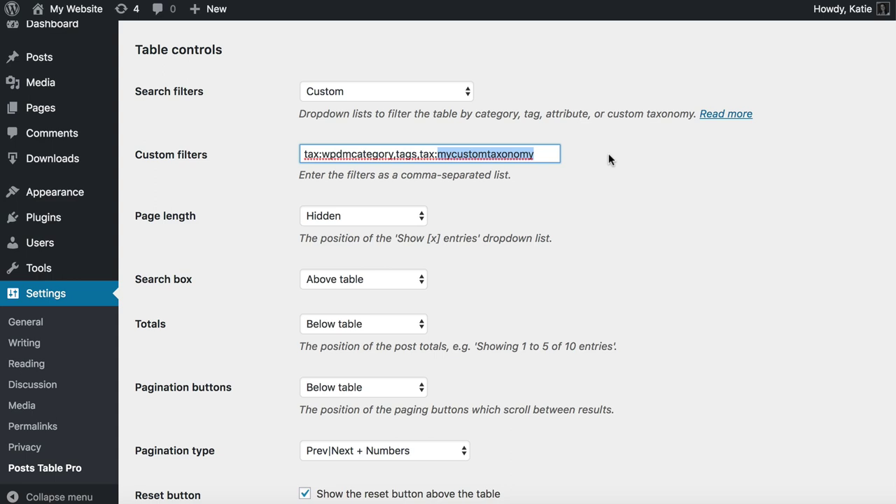
{"action": "left_click_drag", "start_coordinate": [417, 154], "coordinate": [564, 161]}
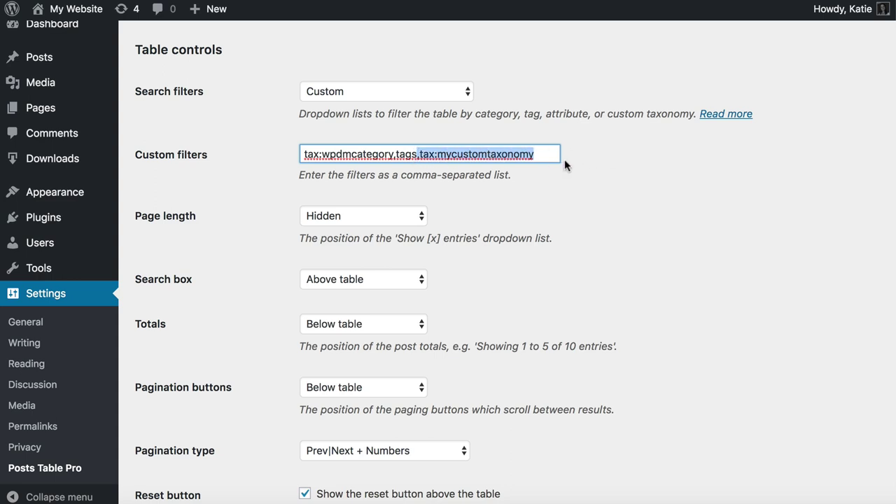
{"action": "key", "text": "BackSpace"}
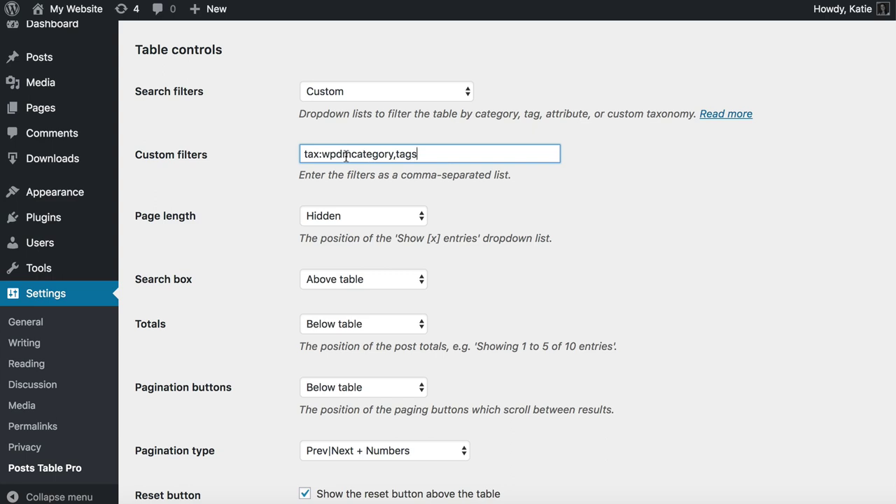
Step: Save the Posts Table Pro settings
{"action": "scroll", "coordinate": [355, 245], "scroll_direction": "down", "scroll_amount": 3}
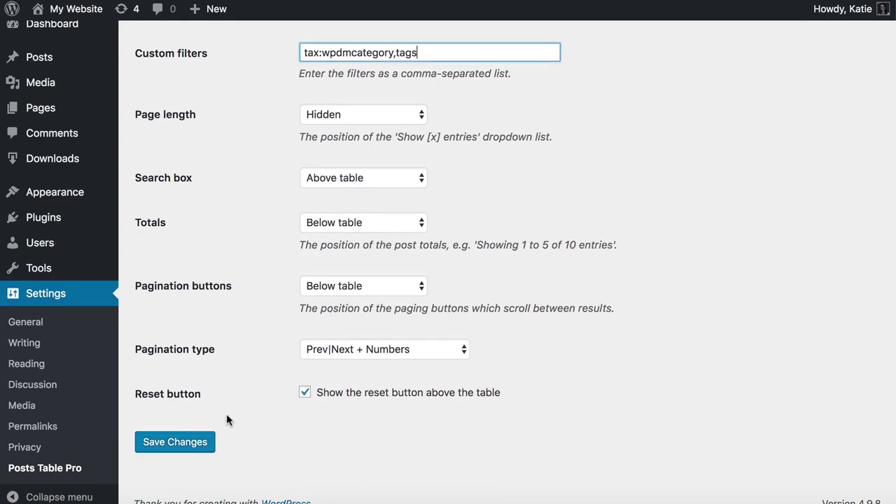
{"action": "left_click", "coordinate": [185, 448]}
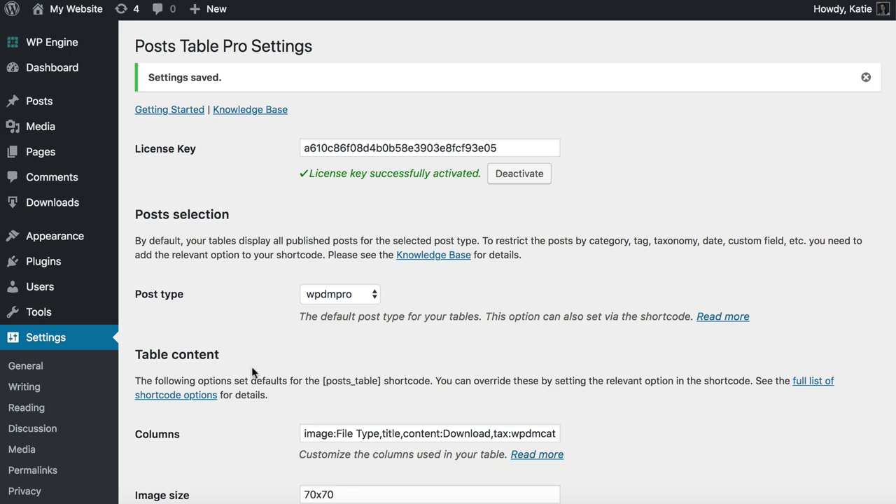
Step: Create a new page titled "My Document Library" and insert the [posts_table] shortcode in its body
{"action": "mouse_move", "coordinate": [38, 154]}
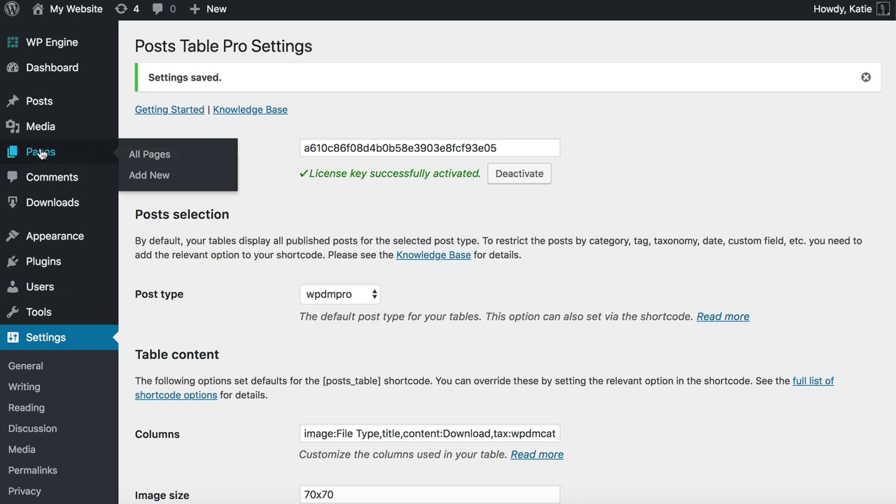
{"action": "left_click", "coordinate": [156, 177]}
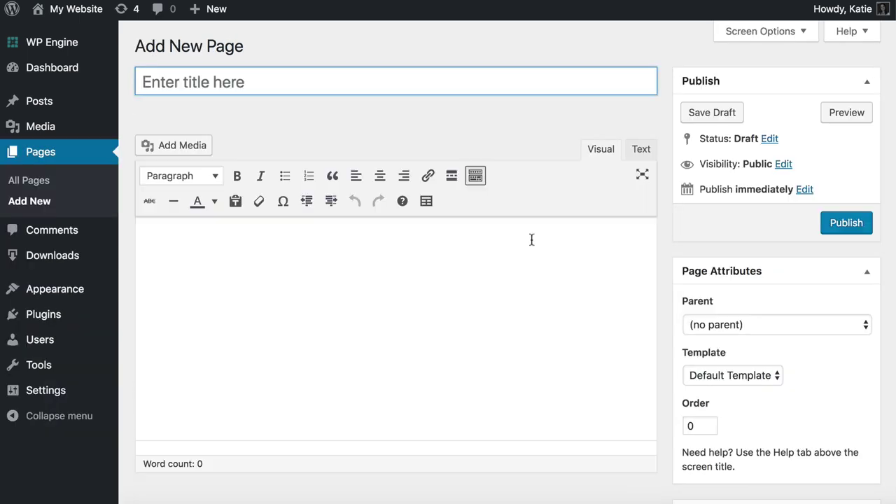
{"action": "type", "text": "Do"}
{"action": "key", "text": "BackSpace"}
{"action": "key", "text": "BackSpace"}
{"action": "type", "text": "M"}
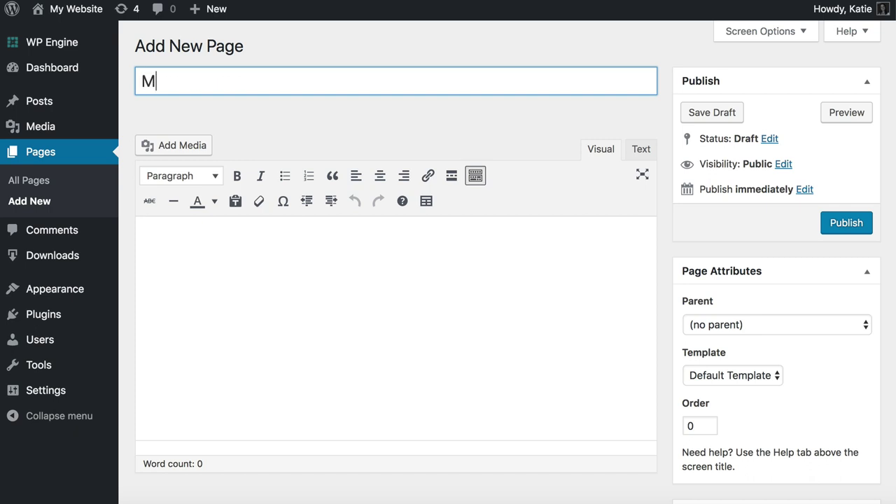
{"action": "type", "text": "y Document Library"}
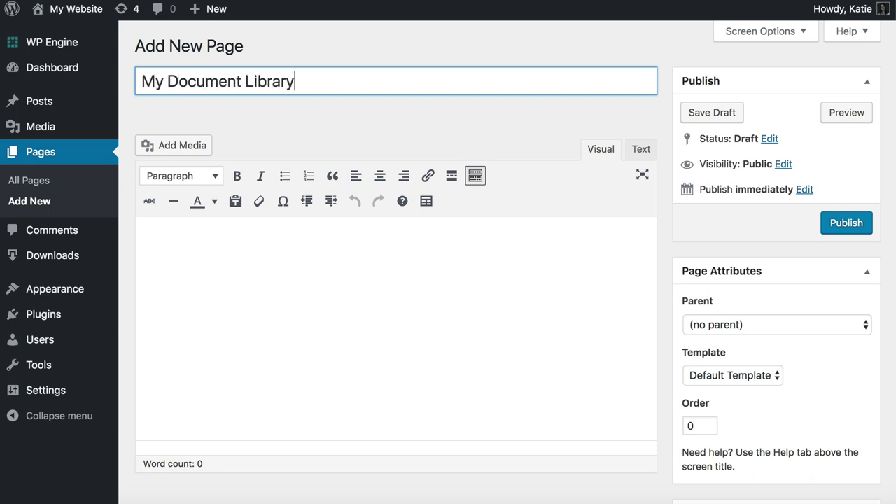
{"action": "left_click", "coordinate": [240, 250]}
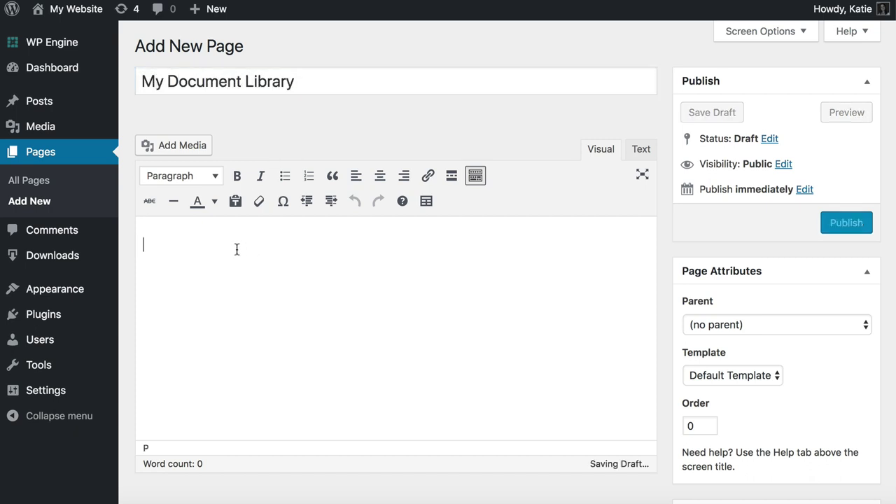
{"action": "left_click", "coordinate": [427, 202]}
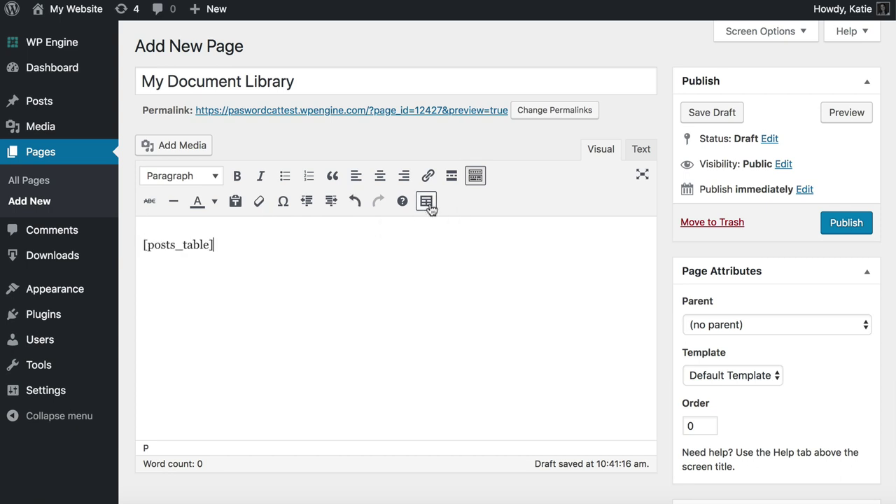
{"action": "left_click", "coordinate": [475, 177]}
{"action": "left_click", "coordinate": [475, 176]}
{"action": "left_click", "coordinate": [475, 177]}
{"action": "left_click", "coordinate": [475, 177]}
{"action": "left_click", "coordinate": [476, 177]}
{"action": "left_click", "coordinate": [475, 177]}
{"action": "left_click_drag", "start_coordinate": [218, 247], "coordinate": [130, 246]}
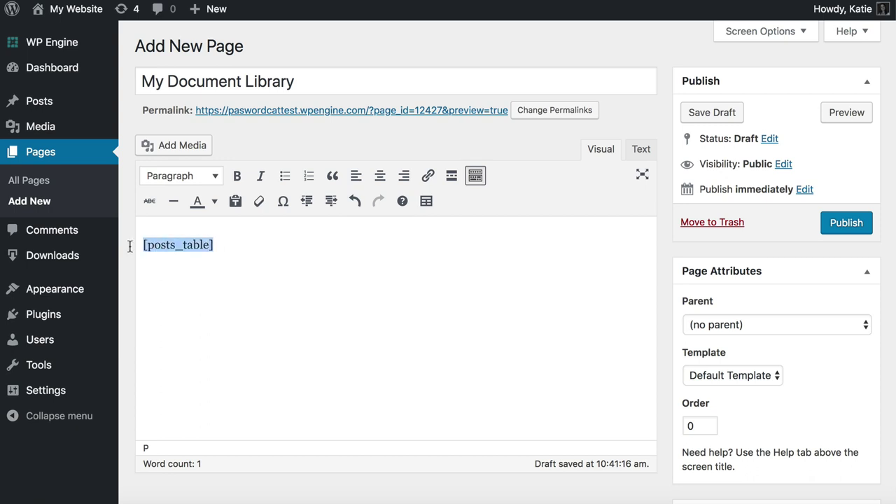
{"action": "left_click", "coordinate": [237, 254]}
{"action": "left_click_drag", "start_coordinate": [237, 254], "coordinate": [129, 248]}
{"action": "left_click", "coordinate": [240, 244]}
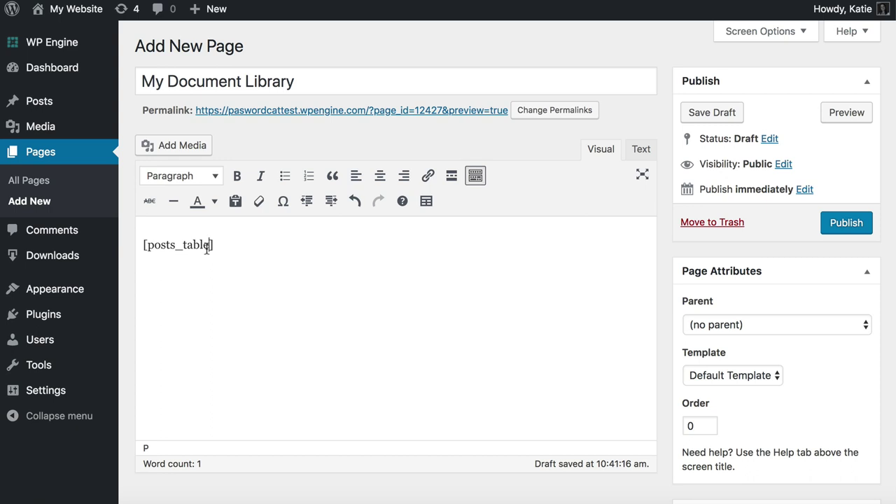
{"action": "type", "text": "category=\"marketing\""}
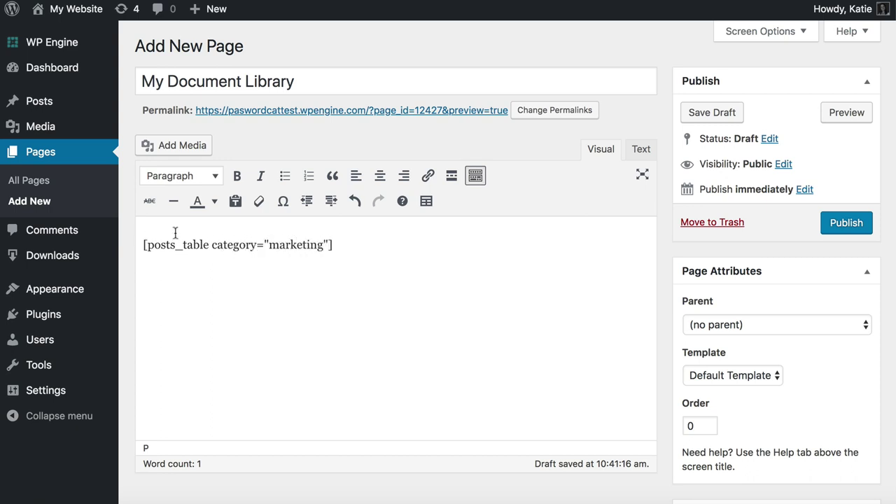
{"action": "left_click_drag", "start_coordinate": [208, 245], "coordinate": [330, 244]}
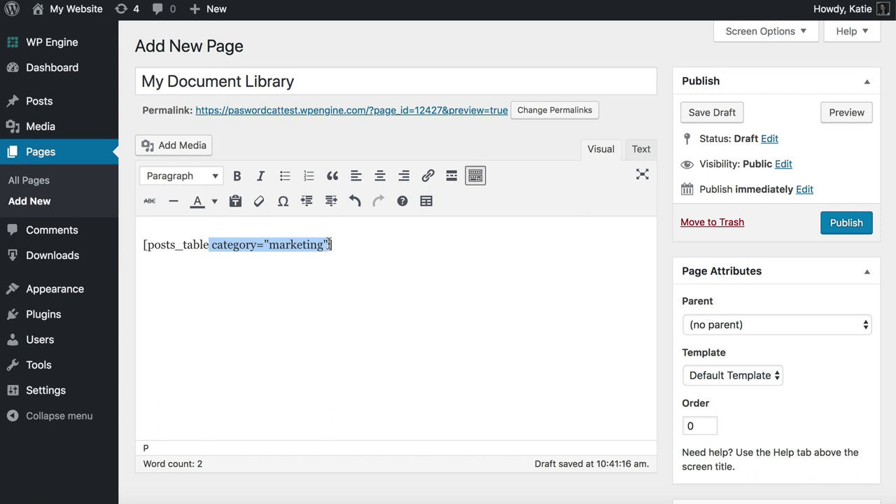
{"action": "key", "text": "BackSpace"}
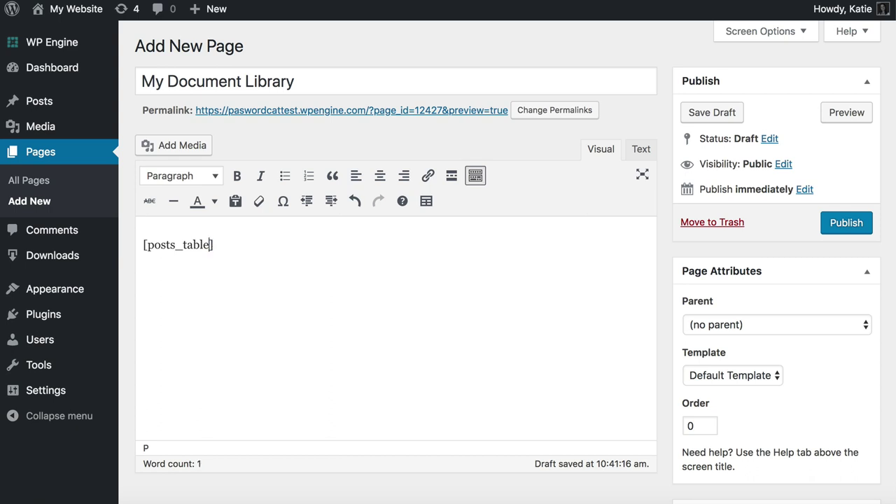
Step: Set the page template to Full width and publish the page
{"action": "mouse_move", "coordinate": [42, 259]}
{"action": "left_click", "coordinate": [711, 381]}
{"action": "left_click", "coordinate": [715, 387]}
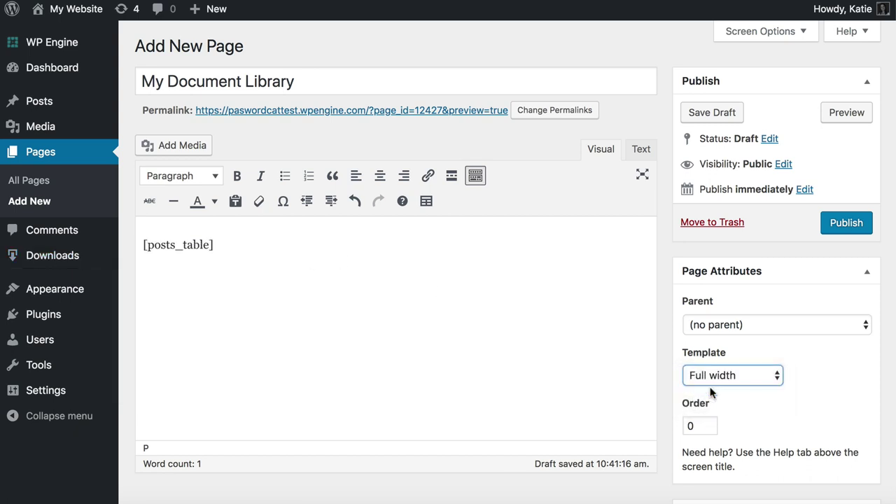
{"action": "left_click", "coordinate": [322, 245]}
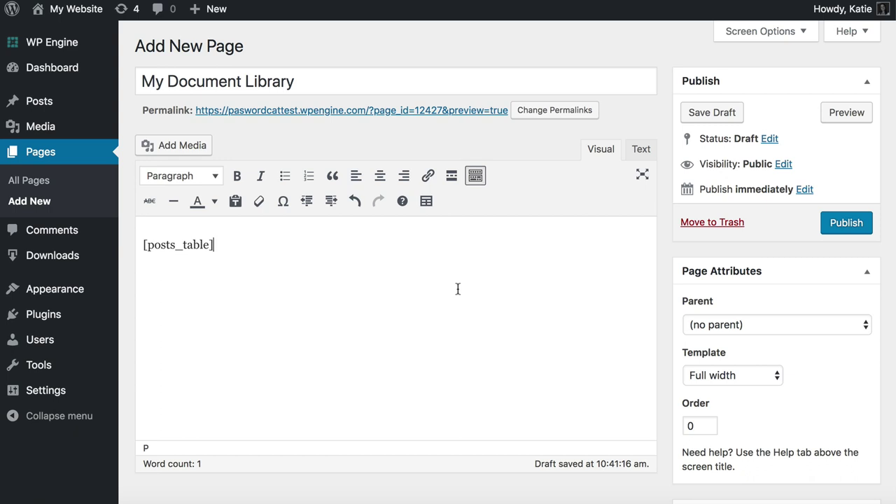
{"action": "left_click", "coordinate": [759, 380]}
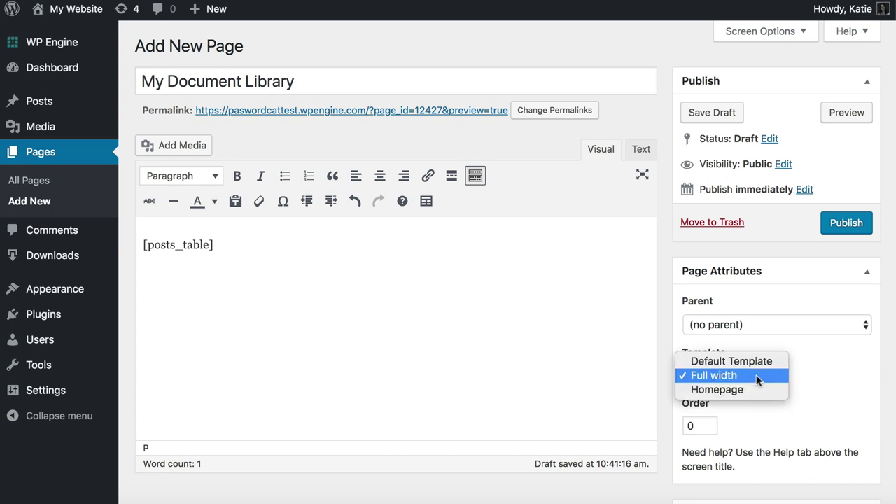
{"action": "left_click", "coordinate": [716, 378]}
{"action": "left_click", "coordinate": [846, 224]}
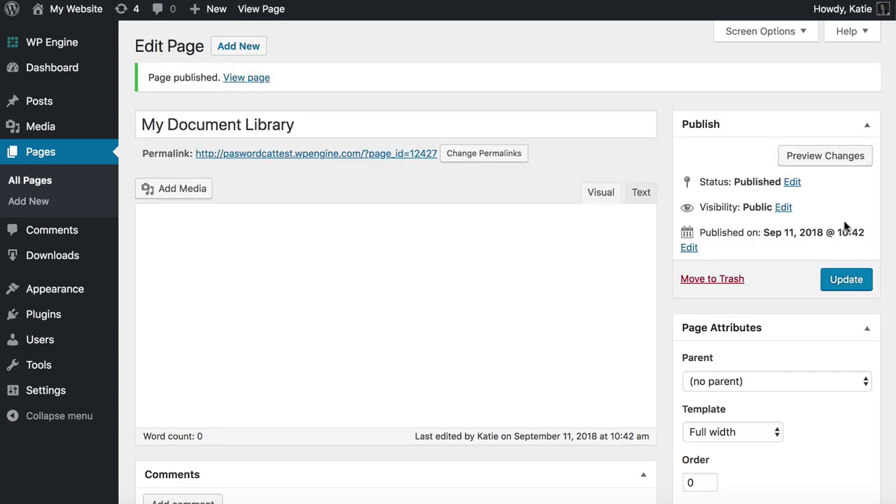
Step: View the published page and examine its document table, the Categories filter choices and the Maternity Policy entry
{"action": "mouse_move", "coordinate": [219, 15]}
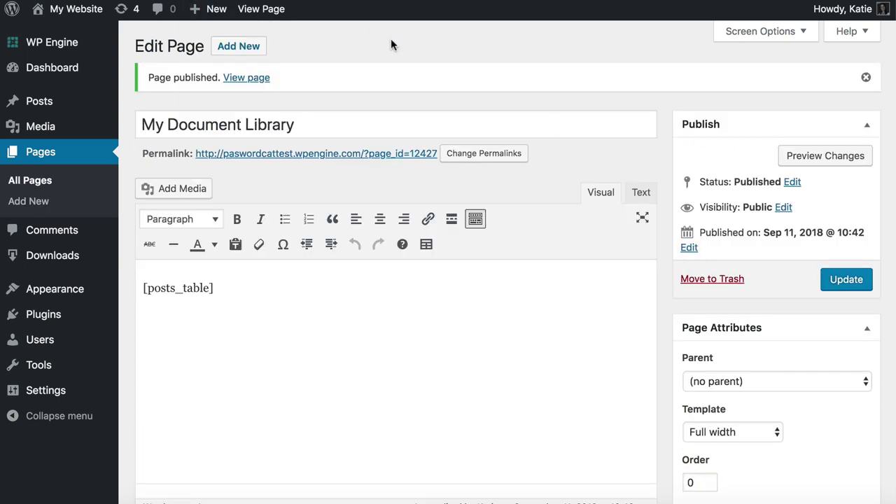
{"action": "left_click", "coordinate": [265, 14]}
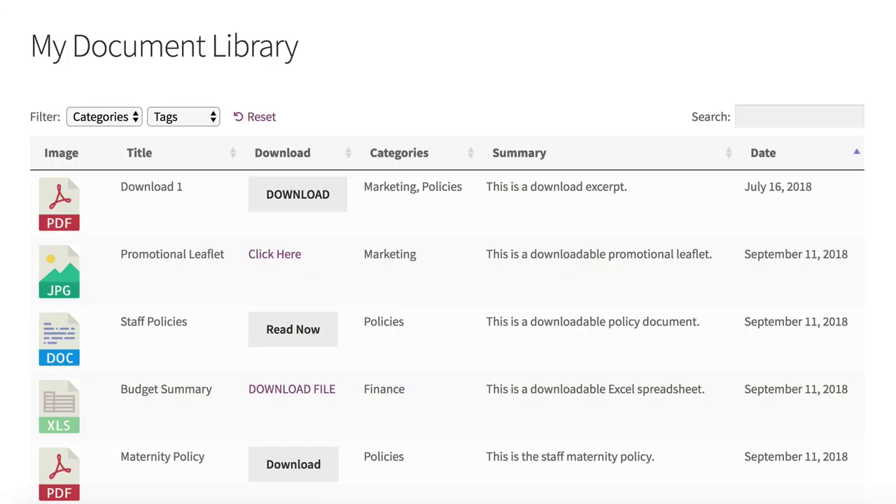
{"action": "scroll", "coordinate": [381, 90], "scroll_direction": "down", "scroll_amount": 1}
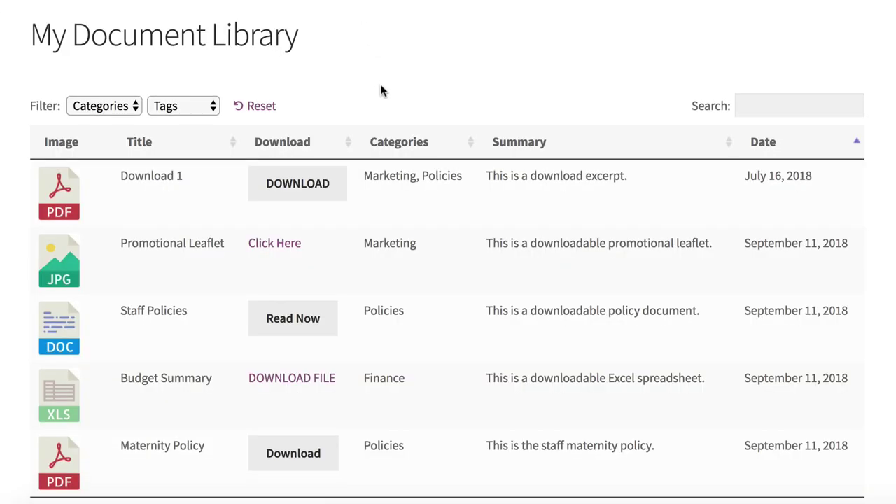
{"action": "scroll", "coordinate": [382, 90], "scroll_direction": "down", "scroll_amount": 3}
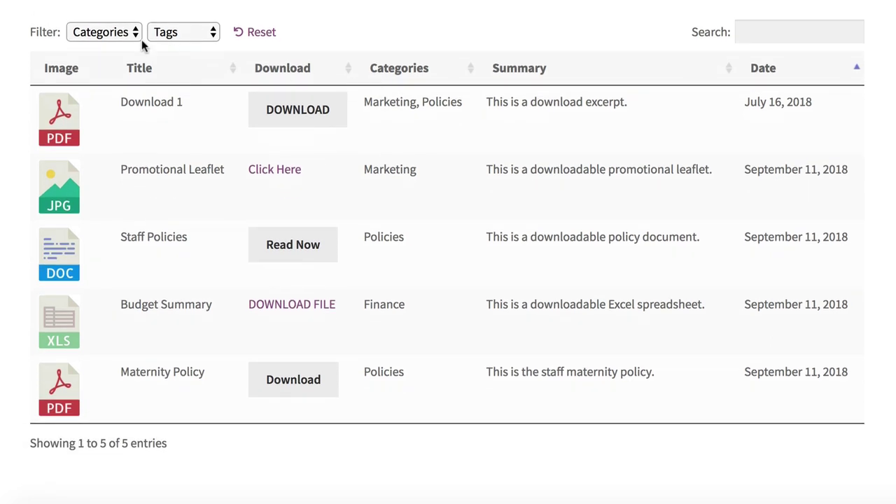
{"action": "left_click", "coordinate": [98, 31]}
{"action": "left_click", "coordinate": [121, 32]}
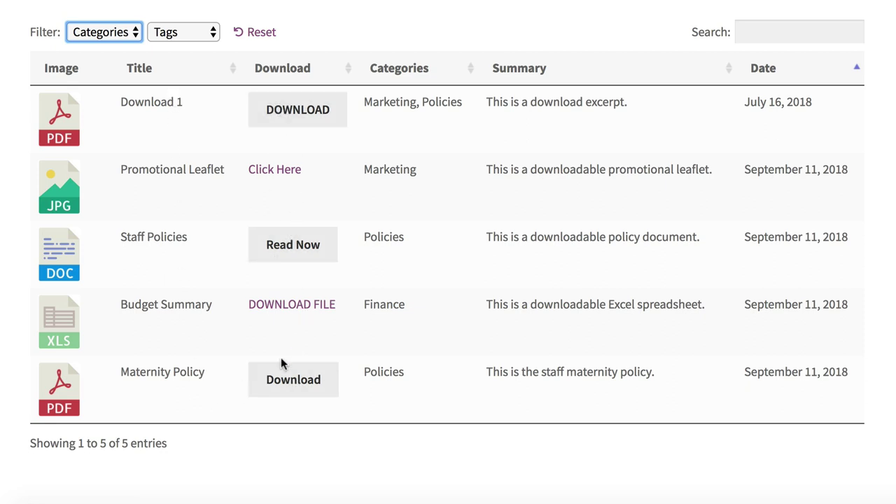
{"action": "left_click_drag", "start_coordinate": [122, 372], "coordinate": [212, 376]}
{"action": "left_click", "coordinate": [573, 379]}
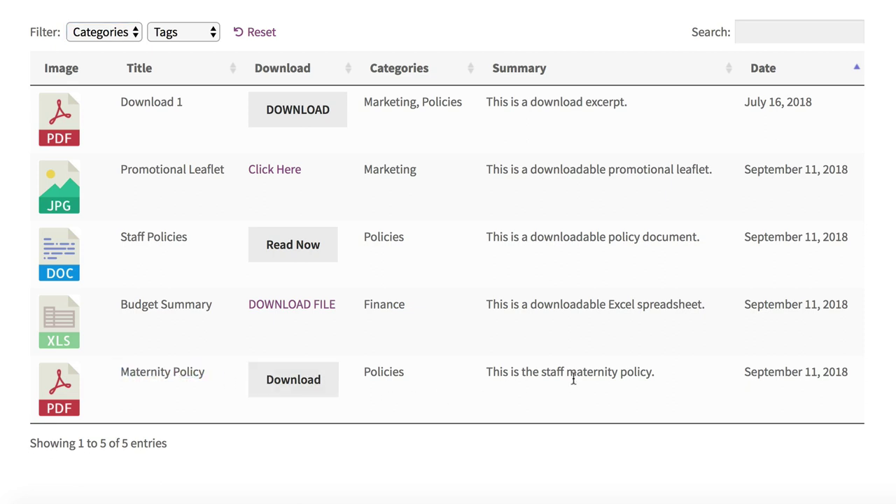